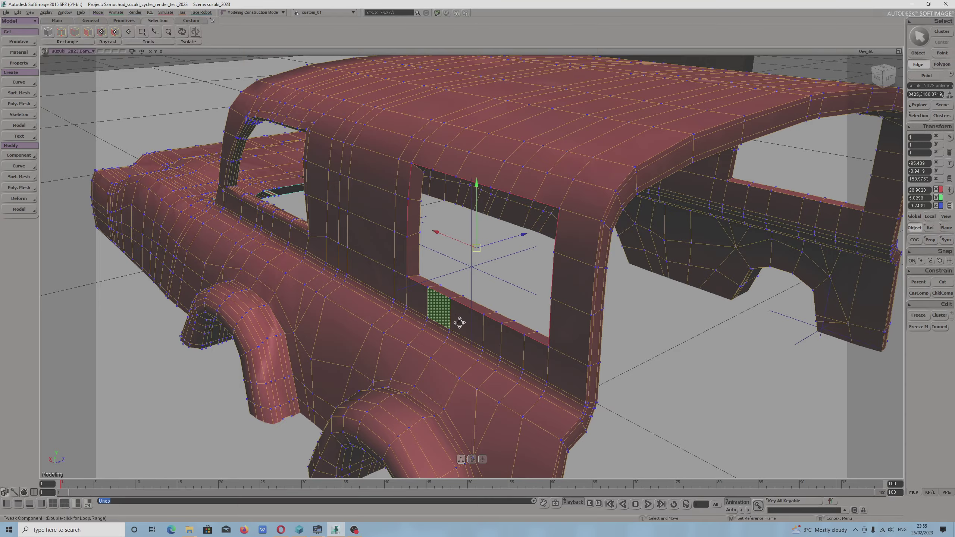
# Step: Try a bevel on the edges around the rear side window opening, with a distance of 1.019
pyautogui.press('s')
pyautogui.scroll(2, 363, 343)
pyautogui.press('s')
pyautogui.moveTo(321, 354)
pyautogui.mouseDown(button='right')
pyautogui.moveTo(374, 337)
pyautogui.moveTo(305, 348)
pyautogui.mouseUp(button='right')
pyautogui.moveTo(306, 352); pyautogui.dragTo(373, 294)
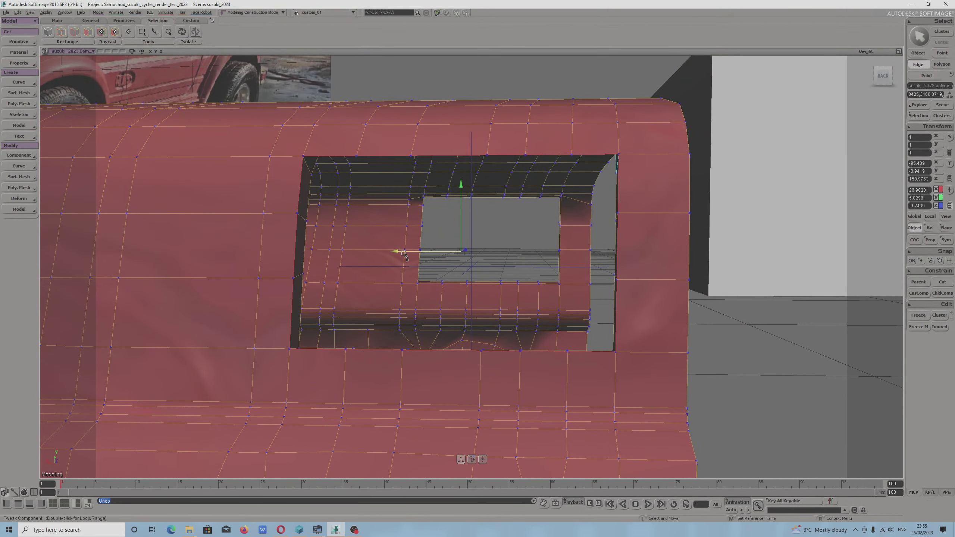
pyautogui.scroll(2, 403, 256)
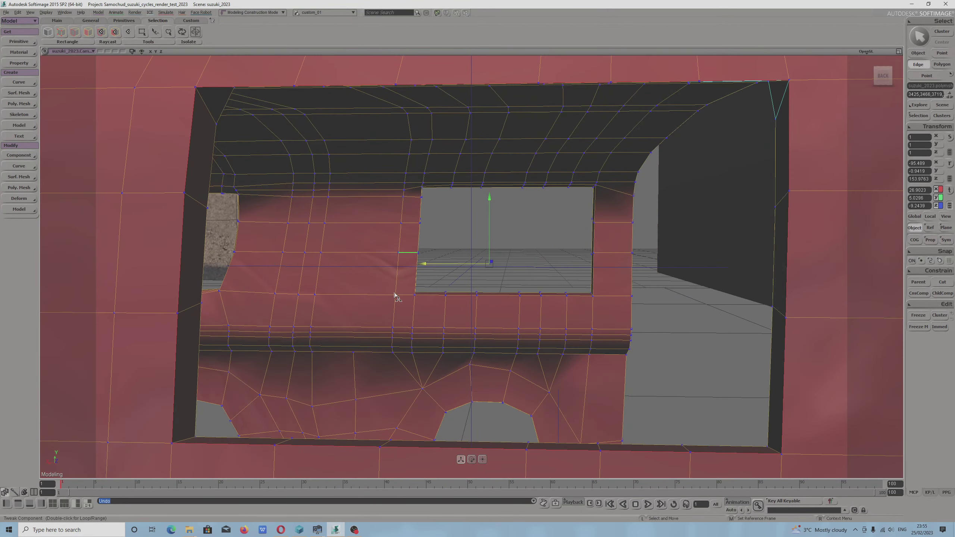
pyautogui.scroll(-3, 394, 299)
pyautogui.press('s')
pyautogui.moveTo(390, 303); pyautogui.dragTo(352, 361)
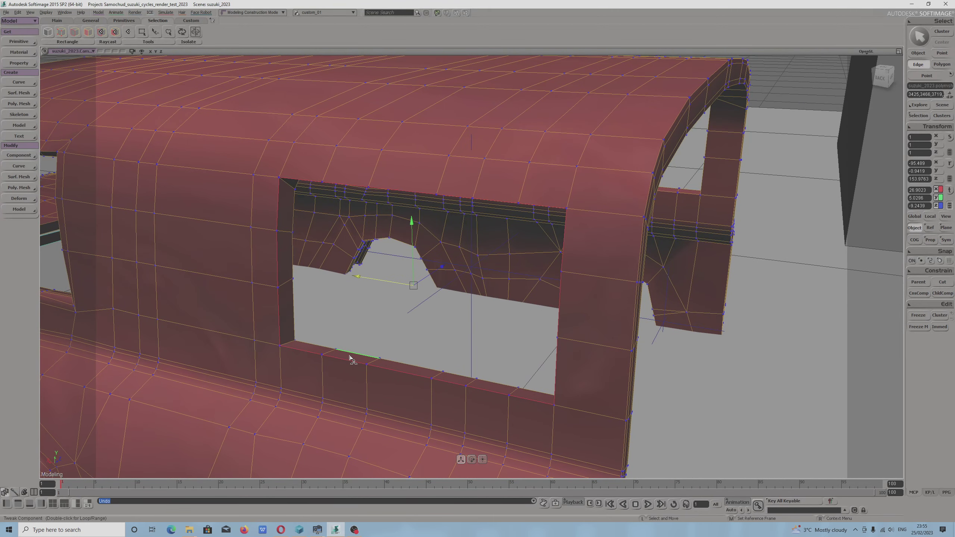
pyautogui.rightClick(506, 452)
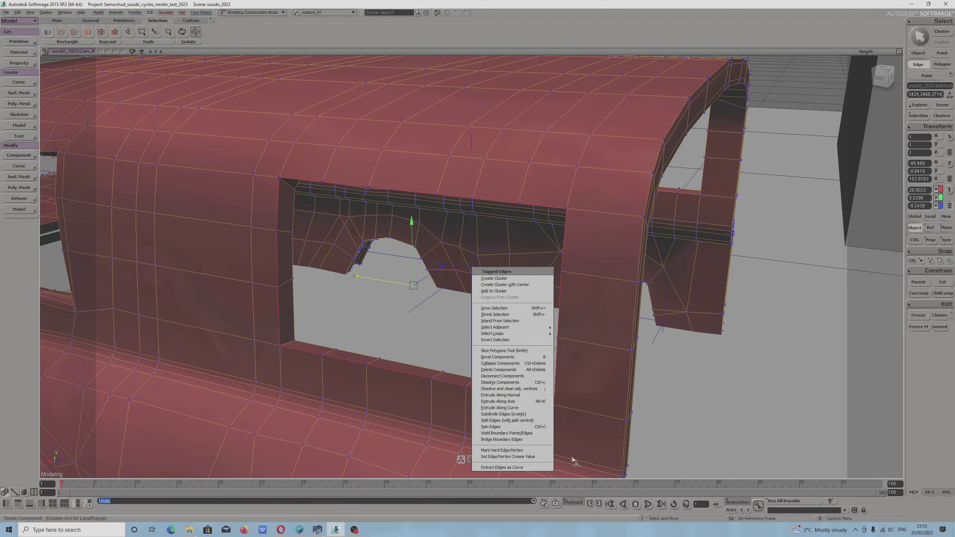
pyautogui.click(505, 358)
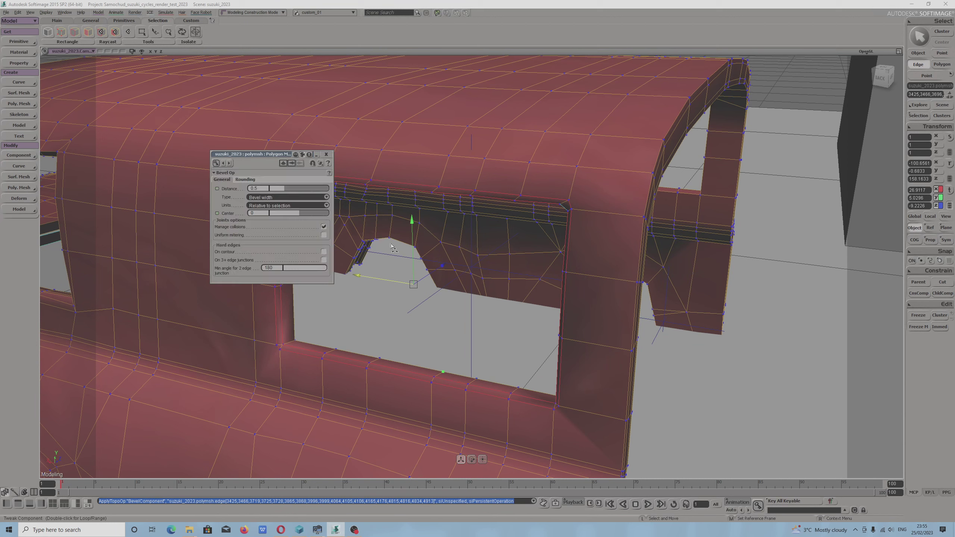
pyautogui.moveTo(278, 156); pyautogui.dragTo(696, 228)
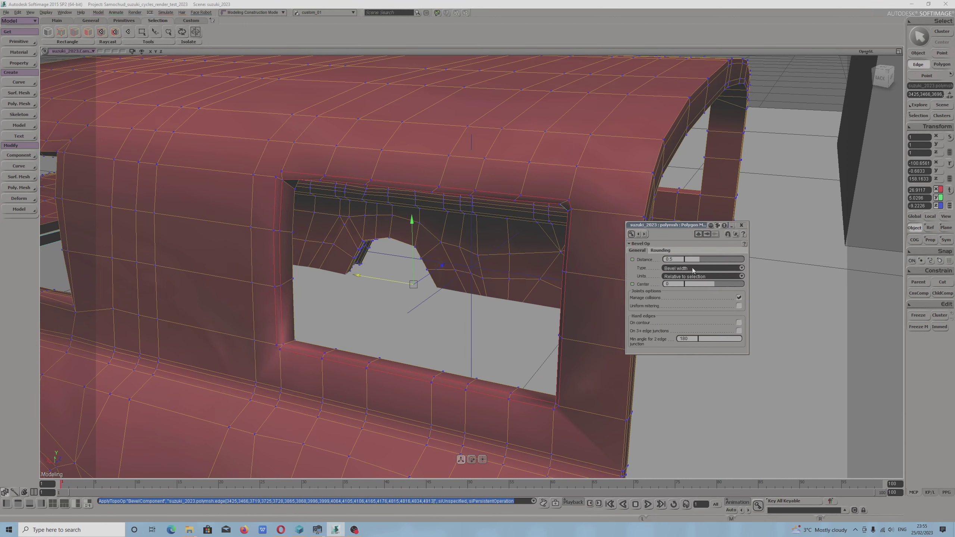
pyautogui.moveTo(701, 264); pyautogui.dragTo(715, 261)
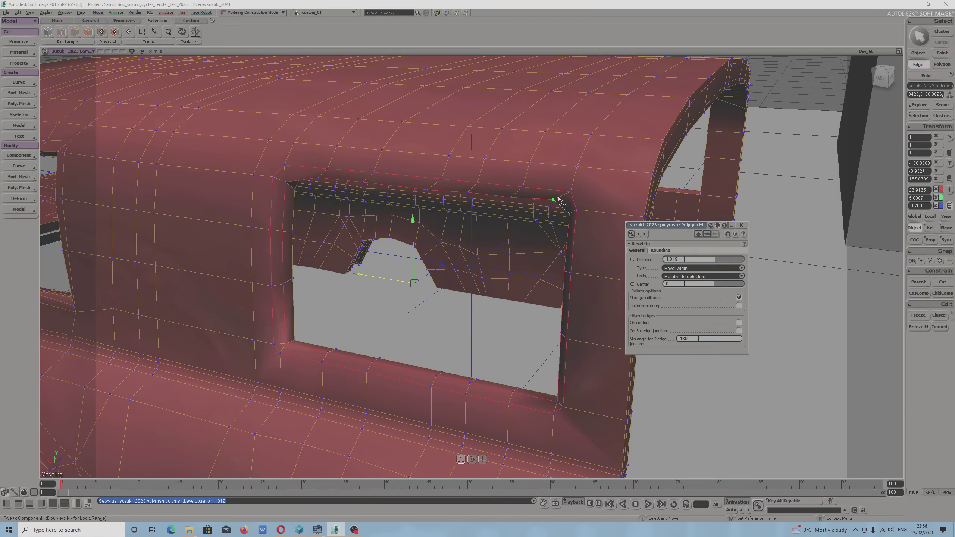
# Step: Inspect the bevelled window corners from several angles and enable uniform mitering on the bevel
pyautogui.keyDown('alt'); pyautogui.moveTo(574, 191); pyautogui.dragTo(524, 217); pyautogui.keyUp('alt')
pyautogui.moveTo(561, 256); pyautogui.dragTo(501, 307)
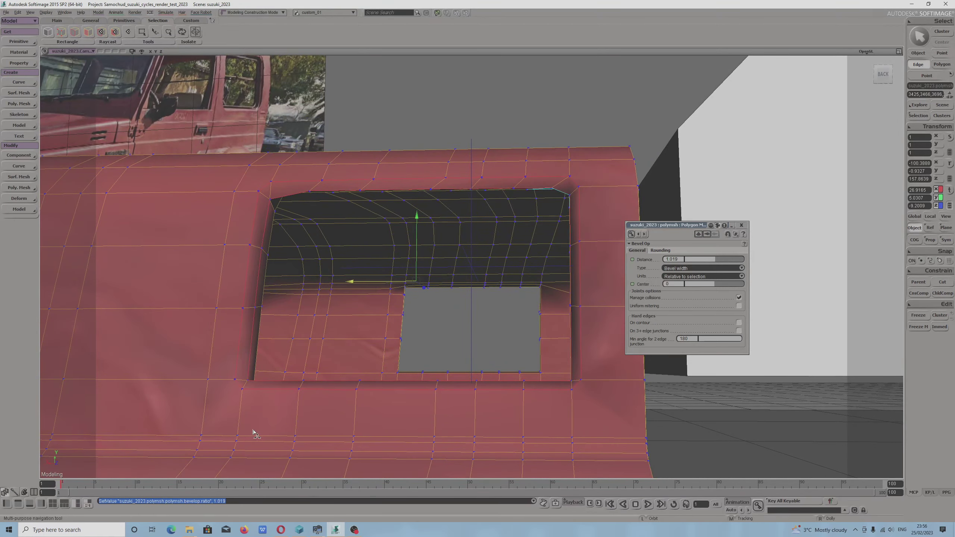
pyautogui.moveTo(220, 349); pyautogui.dragTo(319, 171)
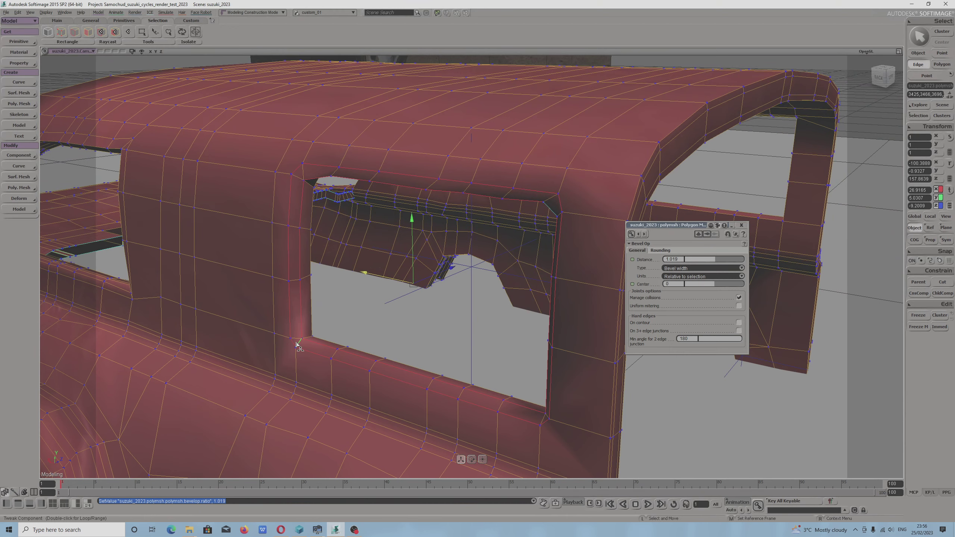
pyautogui.scroll(2, 295, 342)
pyautogui.press('s')
pyautogui.moveTo(232, 358); pyautogui.dragTo(277, 345, button='middle')
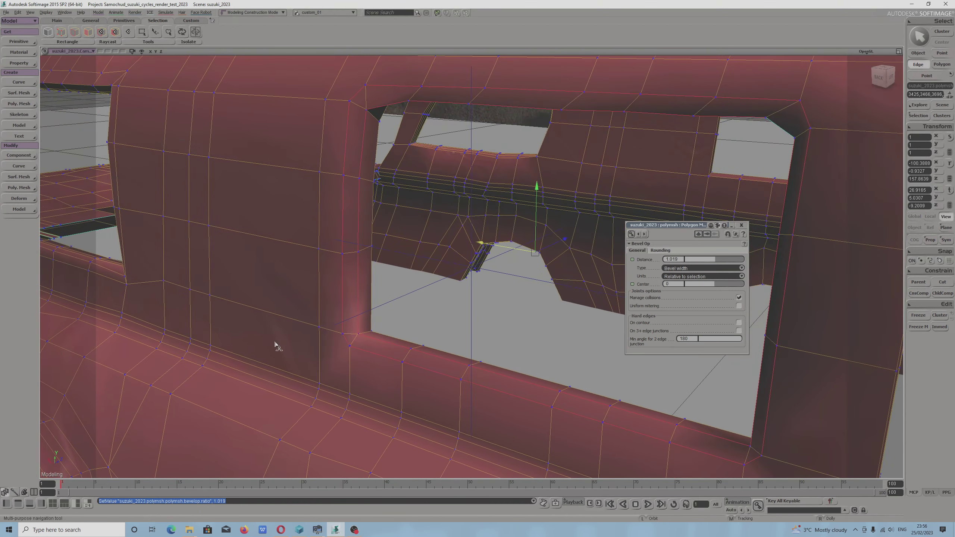
pyautogui.moveTo(277, 346); pyautogui.dragTo(337, 330, button='right')
pyautogui.moveTo(336, 331); pyautogui.dragTo(325, 353)
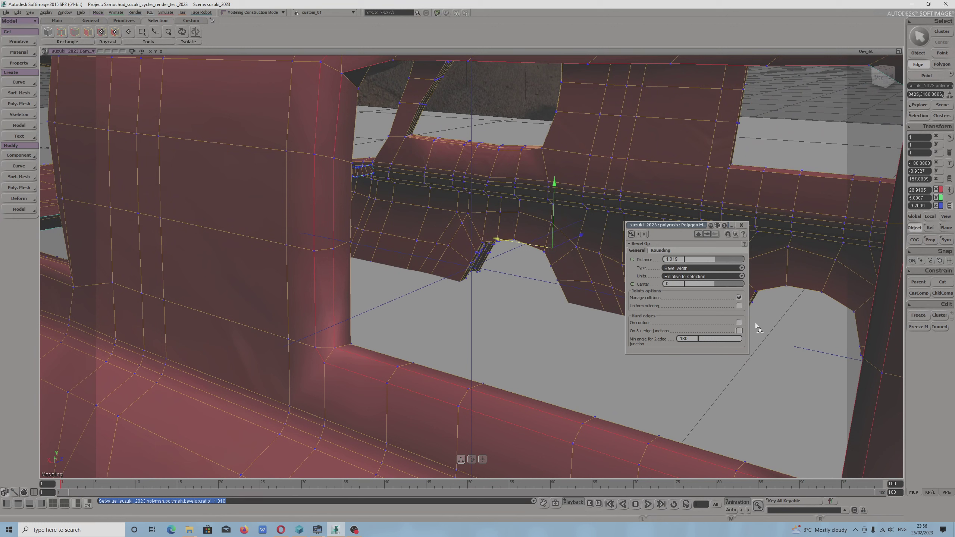
pyautogui.click(739, 306)
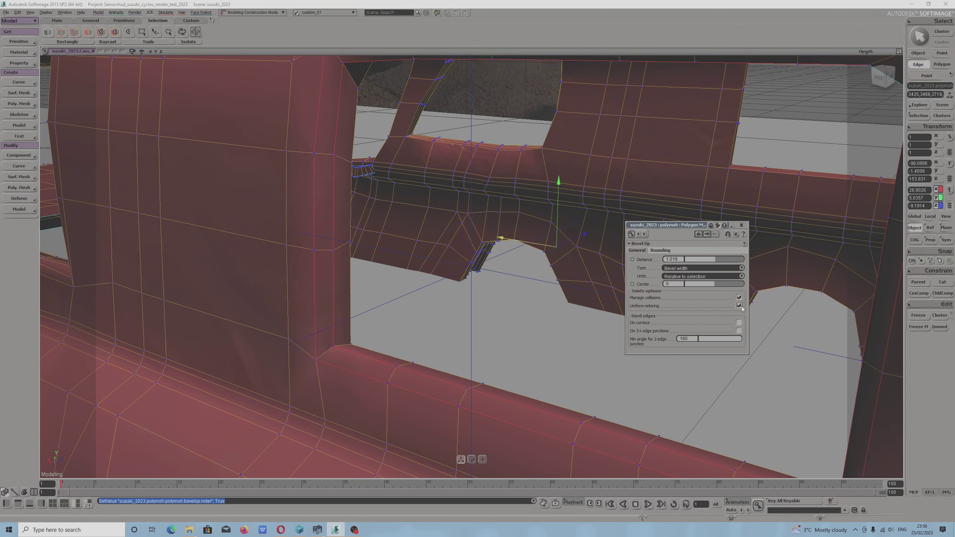
# Step: Set the bevel's rounding subdivisions to 2 and toggle its uniform mitering
pyautogui.moveTo(448, 267); pyautogui.dragTo(382, 262)
pyautogui.click(660, 250)
pyautogui.moveTo(686, 259); pyautogui.dragTo(697, 263)
pyautogui.moveTo(398, 356); pyautogui.dragTo(377, 351)
pyautogui.scroll(-3, 294, 271)
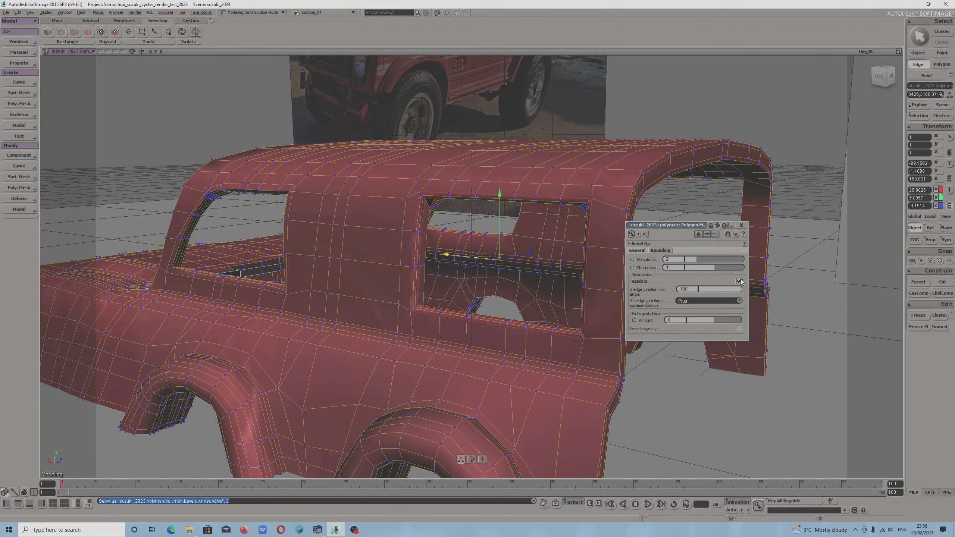
pyautogui.click(638, 251)
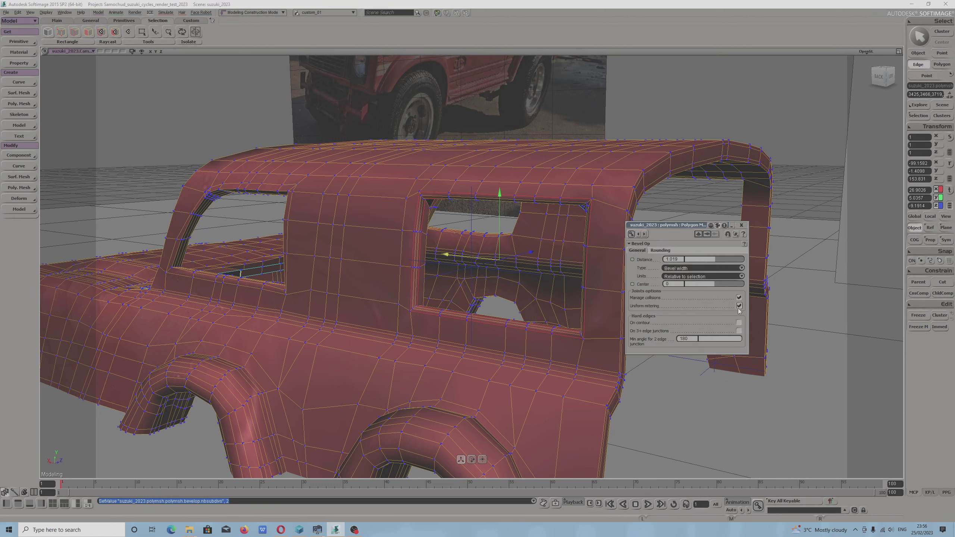
pyautogui.click(739, 306)
# Step: Undo the bevel on the rear side window's edges together with its setting changes
pyautogui.moveTo(616, 348); pyautogui.dragTo(604, 338, button='right')
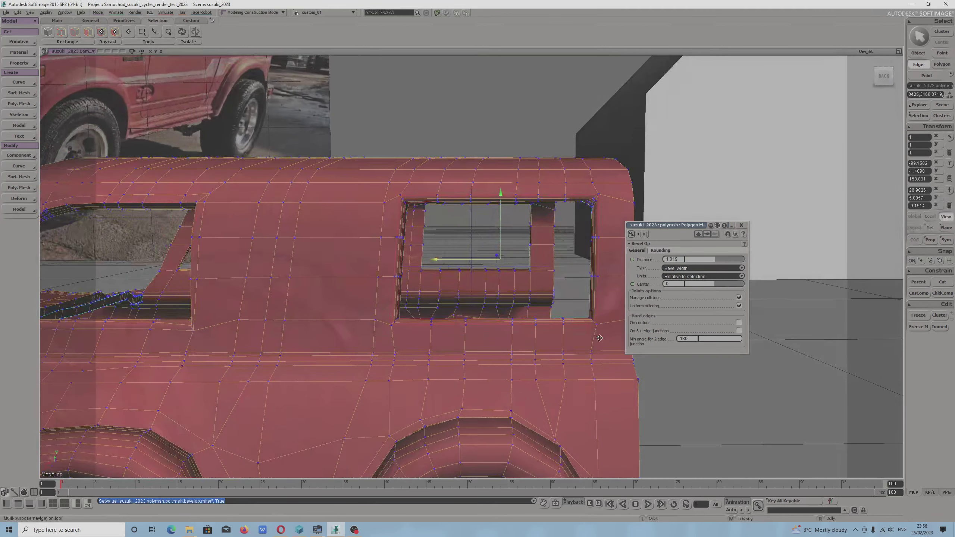
pyautogui.hotkey('ctrl', 'z')
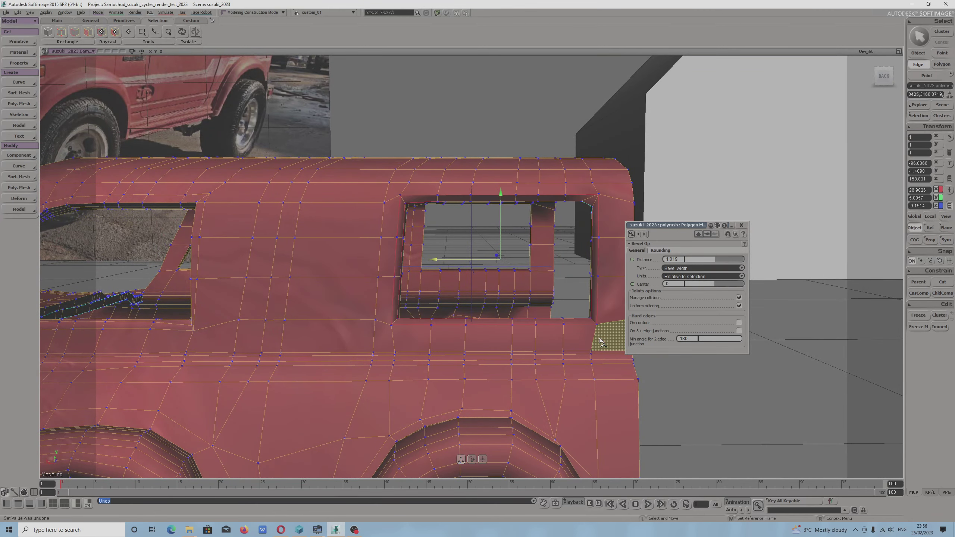
pyautogui.hotkey('ctrl', 'z')
# Step: Move the corner point beside the gap at the window's upper rear corner slightly upward
pyautogui.moveTo(547, 338); pyautogui.dragTo(568, 301, button='right')
pyautogui.press('m')
pyautogui.click(556, 227)
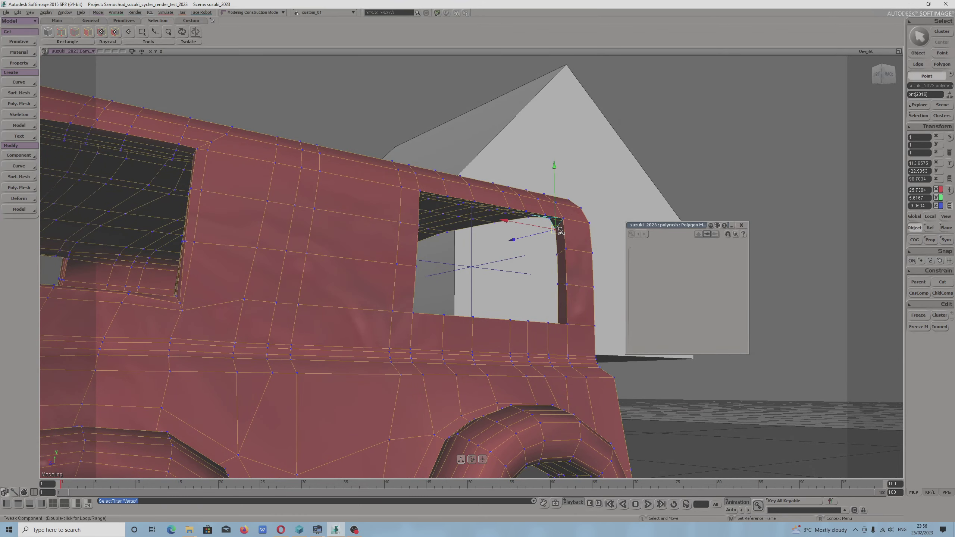
pyautogui.press('f')
pyautogui.press('s')
pyautogui.moveTo(500, 303); pyautogui.dragTo(548, 322)
pyautogui.moveTo(473, 247); pyautogui.dragTo(469, 196)
pyautogui.press('s')
pyautogui.press('s')
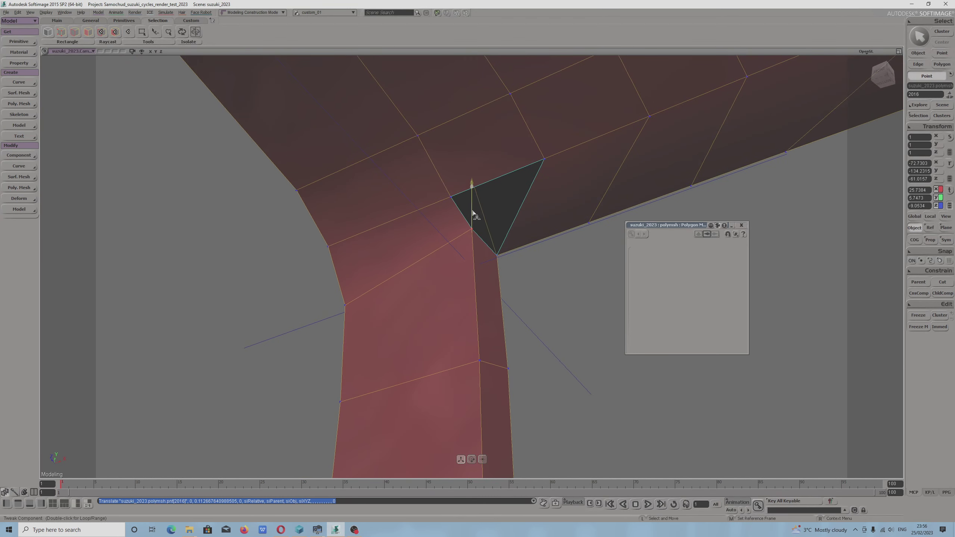
# Step: Add the other points bordering the open gap at the window's upper rear corner to the point selection
pyautogui.keyDown('shift'); pyautogui.click(456, 198); pyautogui.keyUp('shift')
pyautogui.keyDown('shift'); pyautogui.click(544, 160); pyautogui.keyUp('shift')
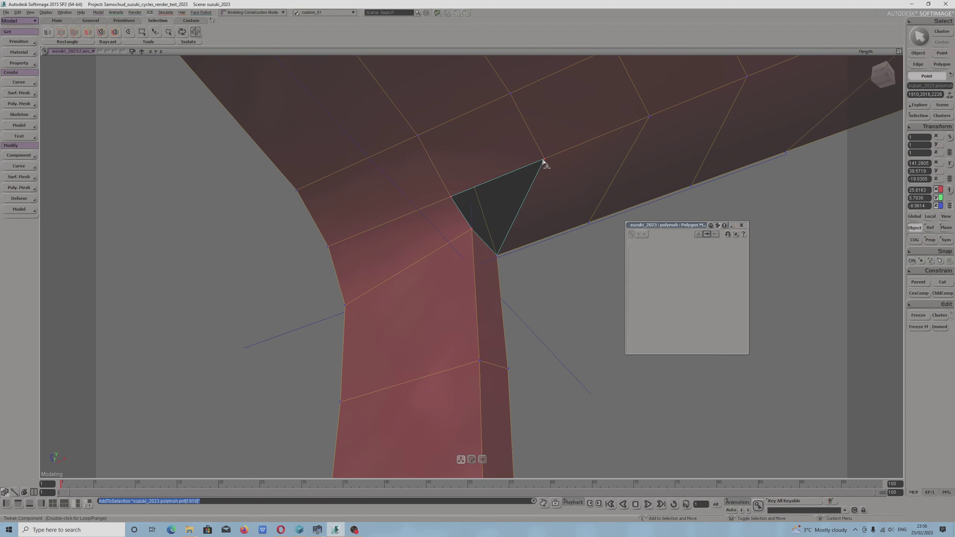
pyautogui.press('s')
pyautogui.moveTo(592, 215)
pyautogui.mouseDown()
pyautogui.moveTo(601, 213)
pyautogui.moveTo(590, 220)
pyautogui.moveTo(588, 205)
pyautogui.mouseUp()
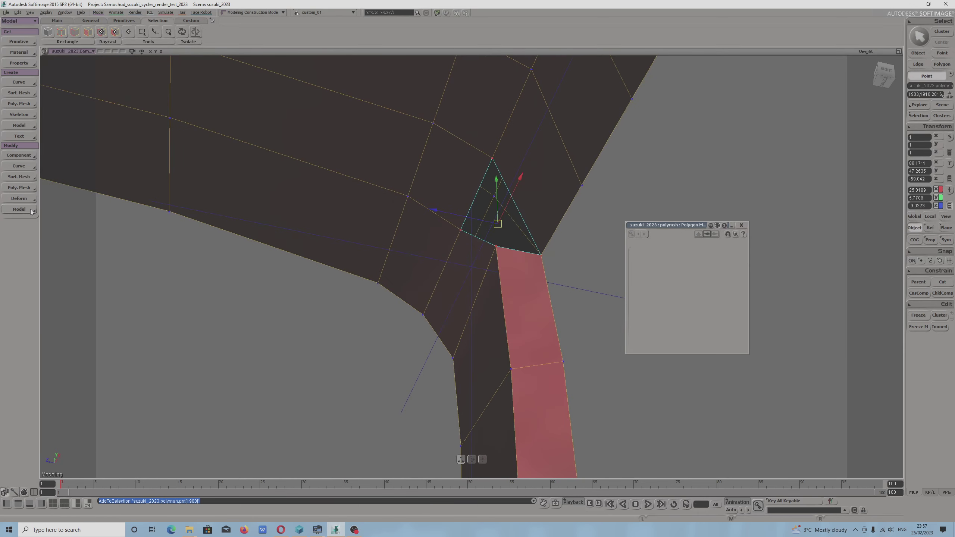
# Step: Open the Cycles renderer options for custom_01, keeping the Render commands in a floating window
pyautogui.click(135, 12)
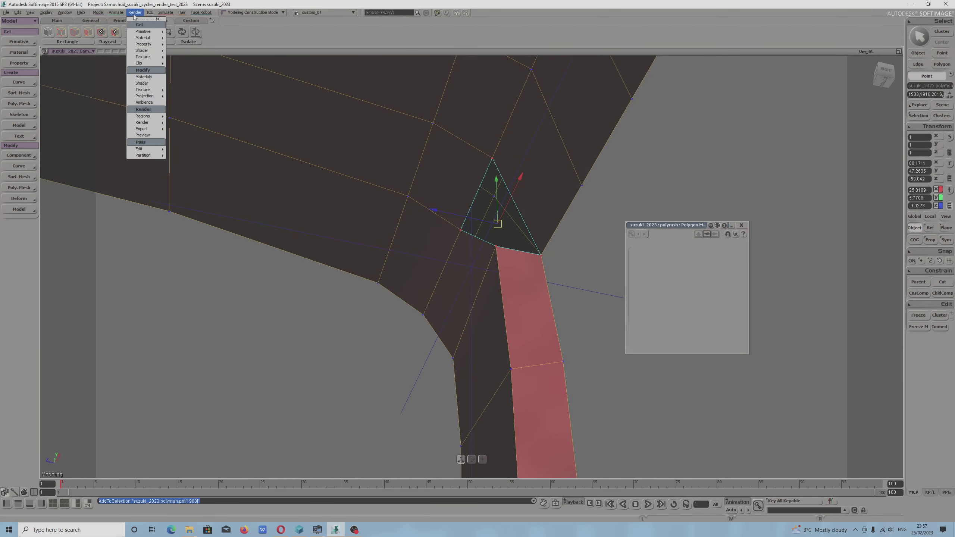
pyautogui.moveTo(148, 130)
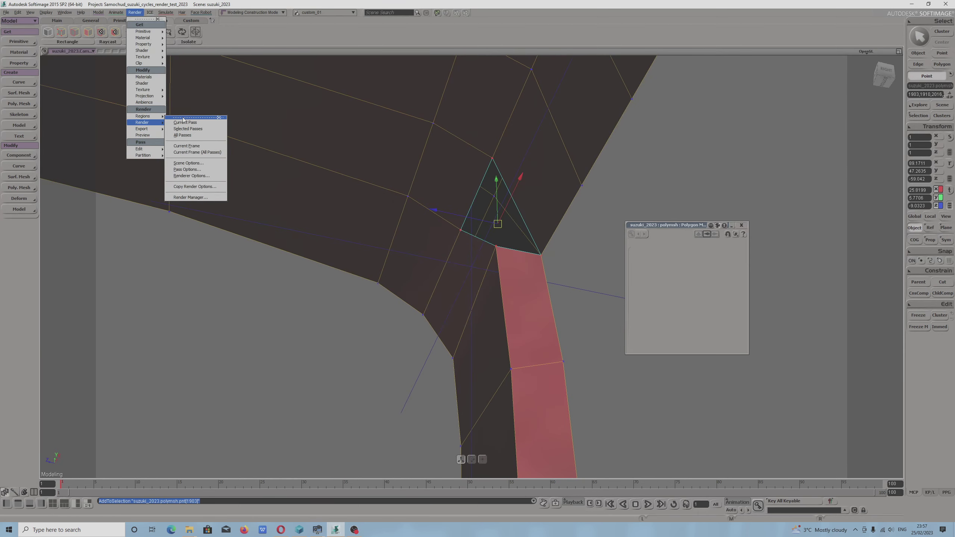
pyautogui.click(190, 117)
pyautogui.click(191, 172)
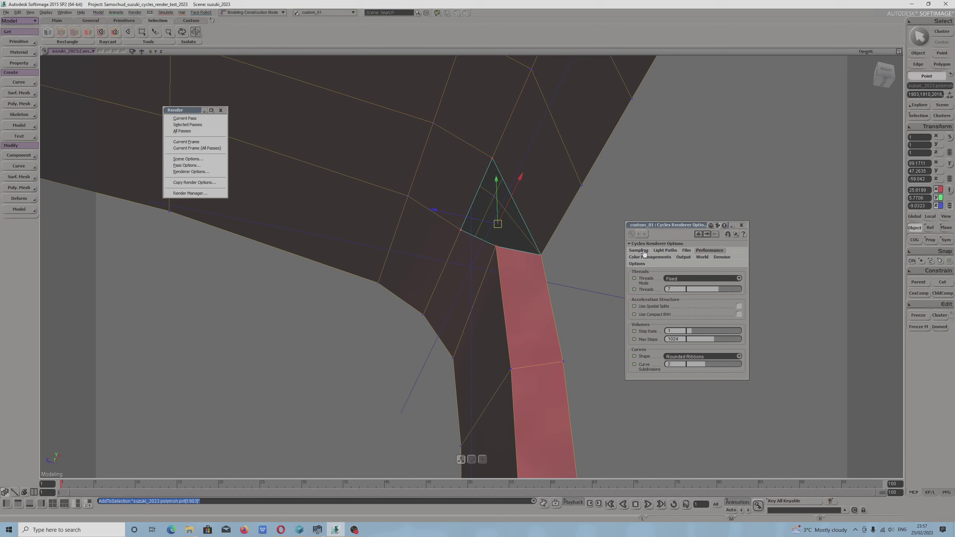
pyautogui.moveTo(678, 228); pyautogui.dragTo(734, 210)
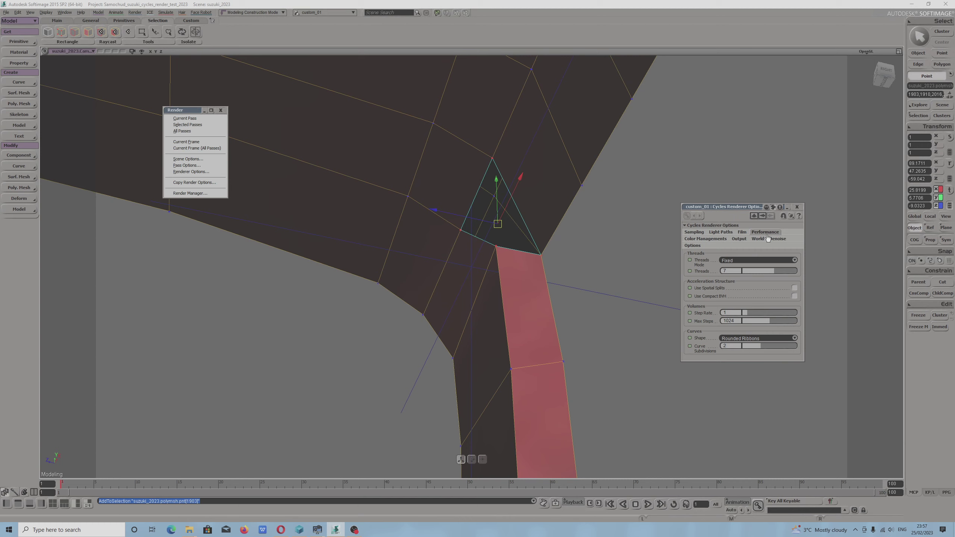
# Step: Review the Cycles sampling, light path, film, performance, device, world and denoise settings, and close the renderer options
pyautogui.click(696, 233)
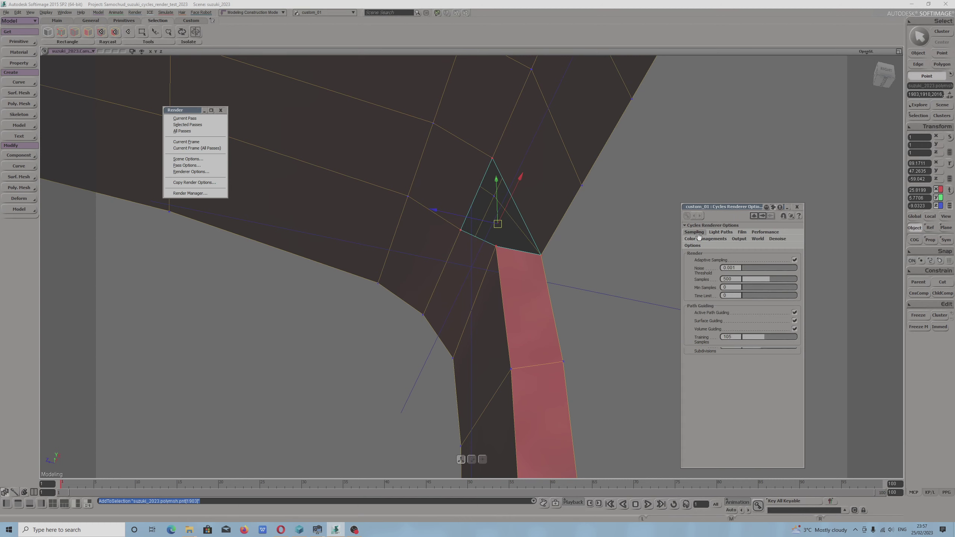
pyautogui.click(719, 232)
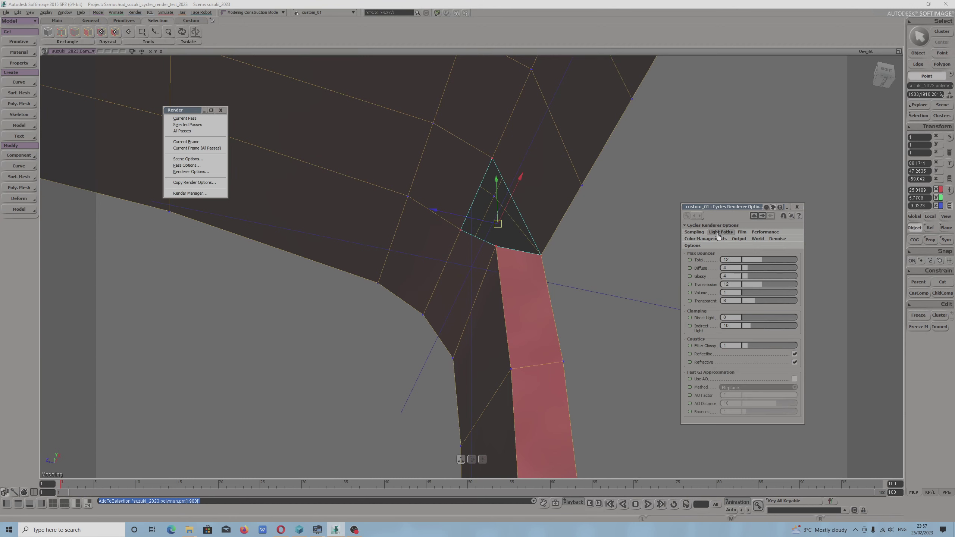
pyautogui.click(743, 232)
pyautogui.click(766, 233)
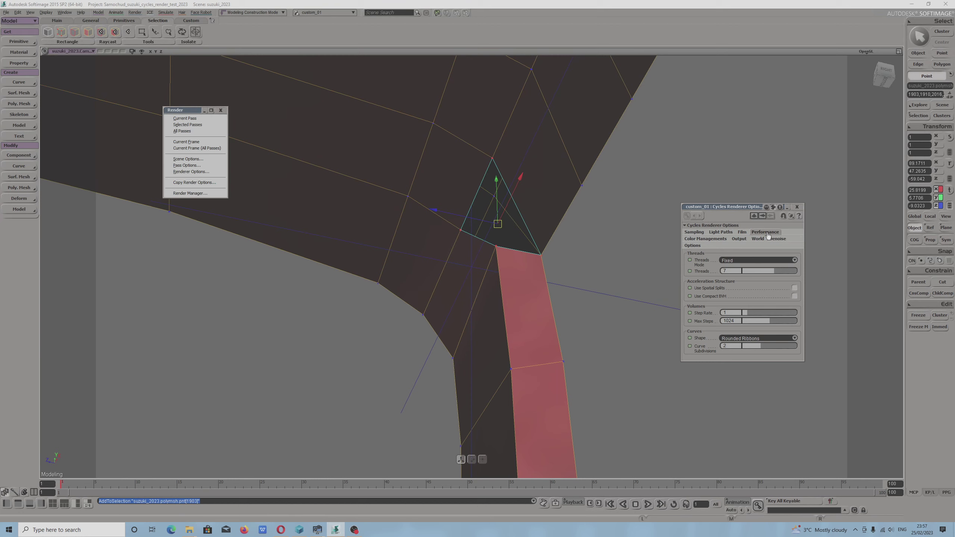
pyautogui.click(694, 246)
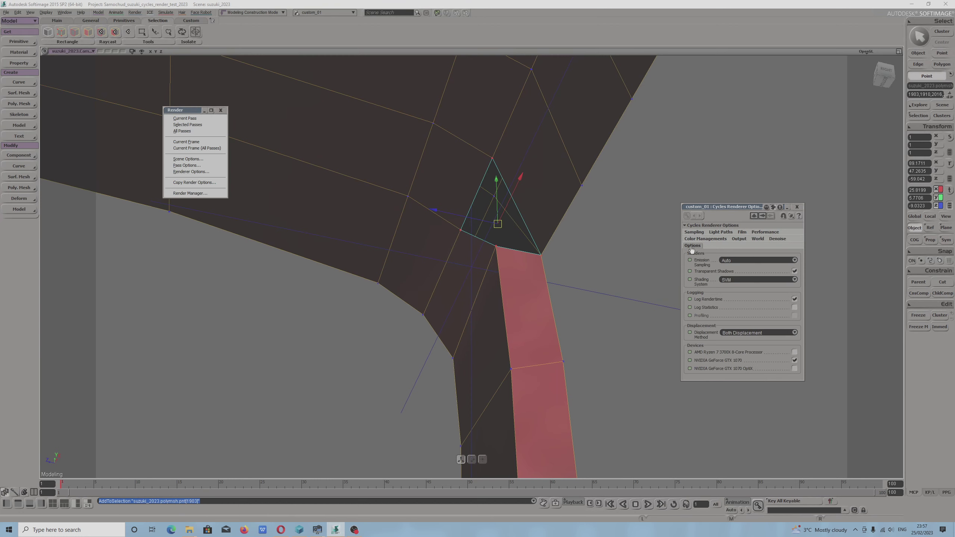
pyautogui.click(777, 239)
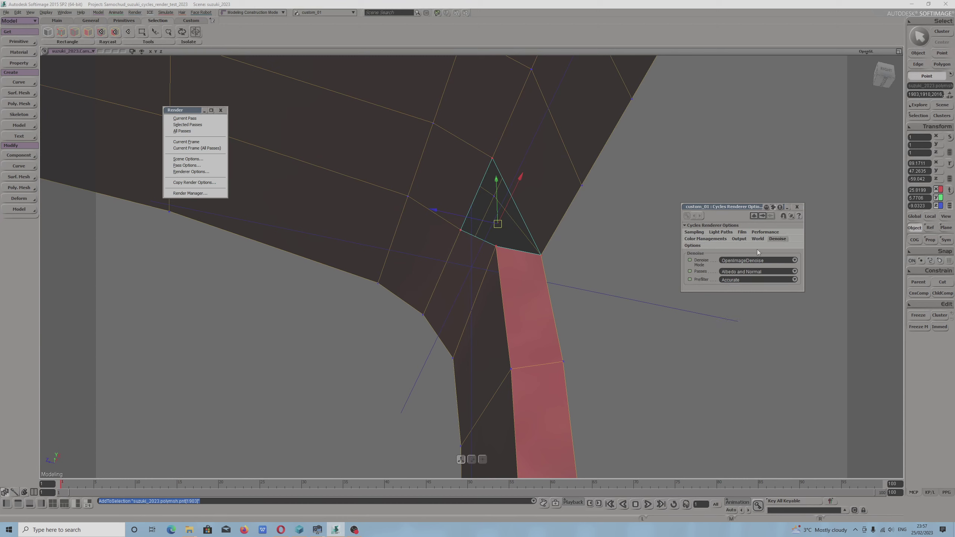
pyautogui.click(756, 240)
pyautogui.click(775, 241)
pyautogui.click(797, 208)
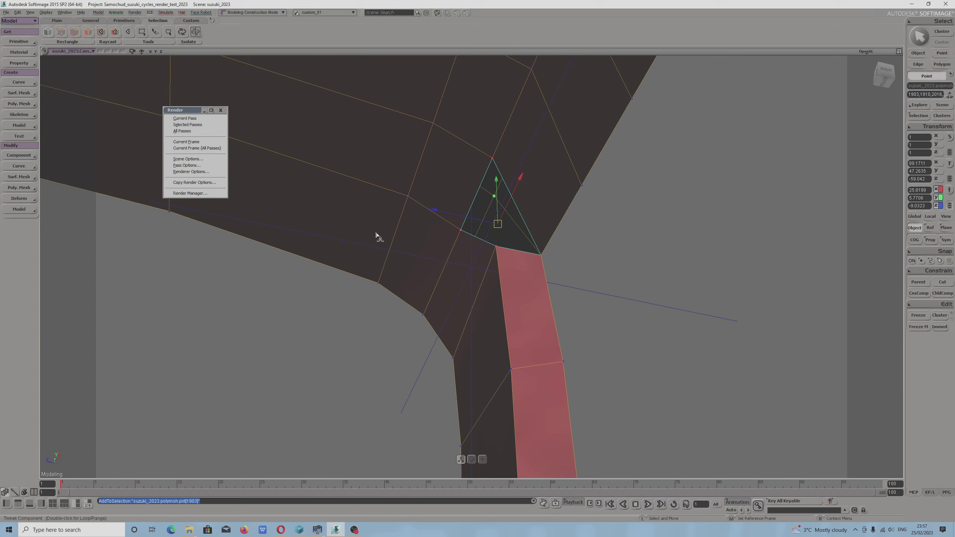
# Step: Close the gap at the window's upper rear corner with Cap Hole and switch to polygon selection
pyautogui.click(20, 188)
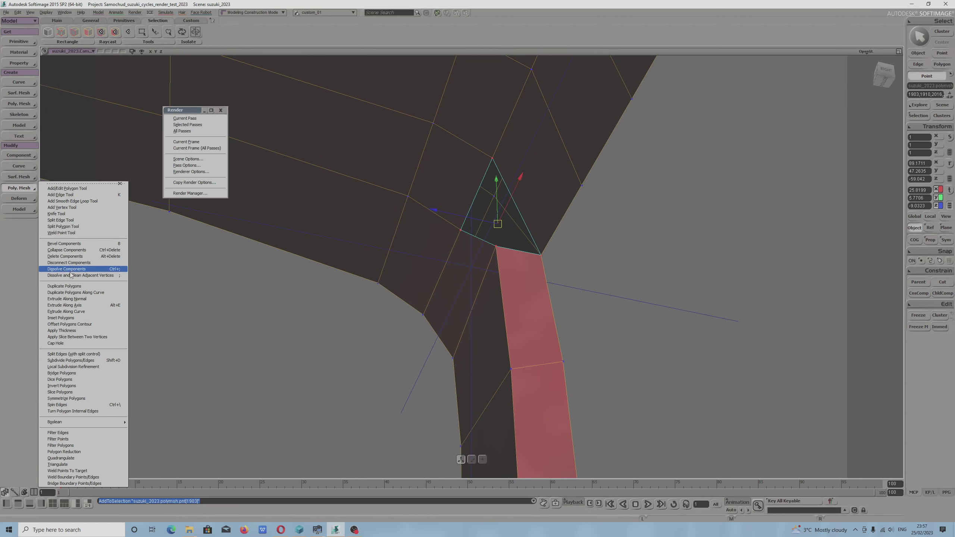
pyautogui.click(65, 343)
pyautogui.press('u')
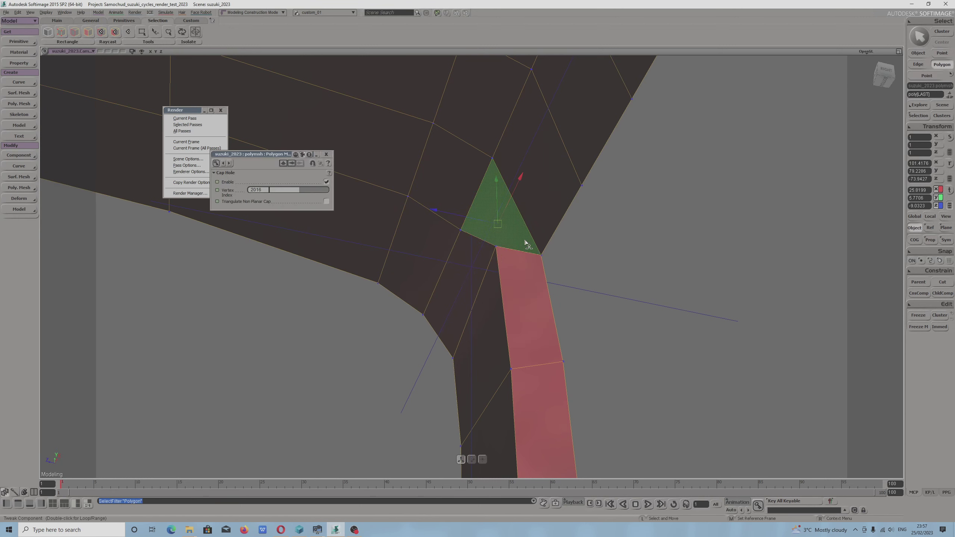
# Step: Select the polygons of the rim strip along the rear side window opening's inner edge
pyautogui.press('s')
pyautogui.moveTo(494, 284); pyautogui.dragTo(345, 284)
pyautogui.press('m')
pyautogui.keyDown('shift'); pyautogui.click(262, 277); pyautogui.keyUp('shift')
pyautogui.keyDown('shift'); pyautogui.click(303, 279); pyautogui.keyUp('shift')
pyautogui.keyDown('shift'); pyautogui.click(388, 287); pyautogui.keyUp('shift')
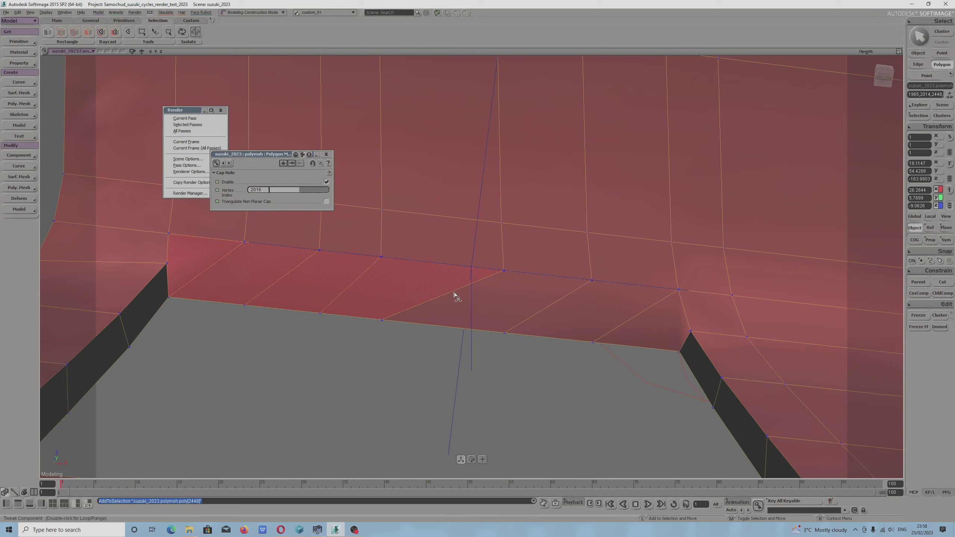
pyautogui.keyDown('shift'); pyautogui.click(467, 294); pyautogui.keyUp('shift')
pyautogui.keyDown('shift'); pyautogui.click(590, 316); pyautogui.keyUp('shift')
pyautogui.keyDown('shift'); pyautogui.click(655, 324); pyautogui.keyUp('shift')
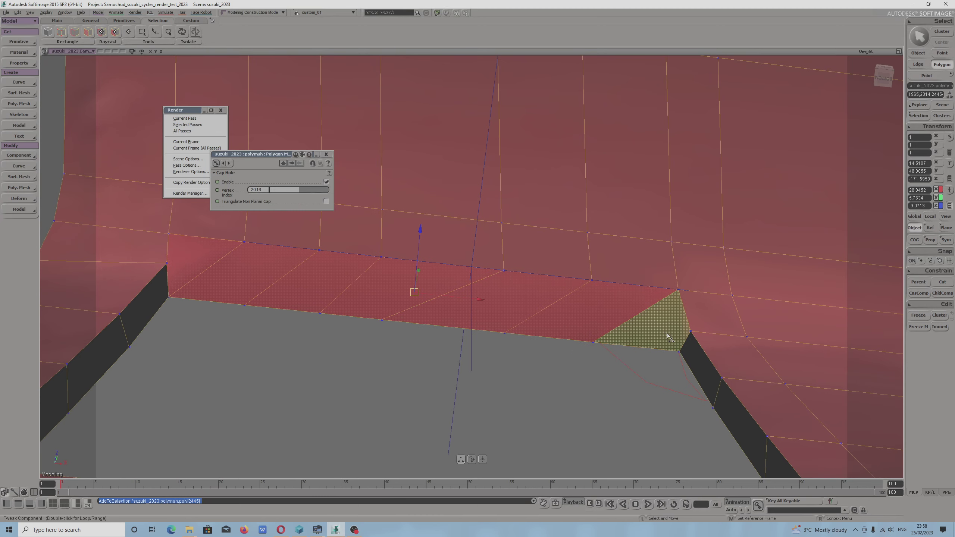
# Step: Add straight cross edges joining the opposite points of the window's rim strip, one for each segment
pyautogui.press('s')
pyautogui.moveTo(667, 334)
pyautogui.mouseDown()
pyautogui.moveTo(686, 349)
pyautogui.moveTo(675, 341)
pyautogui.mouseUp()
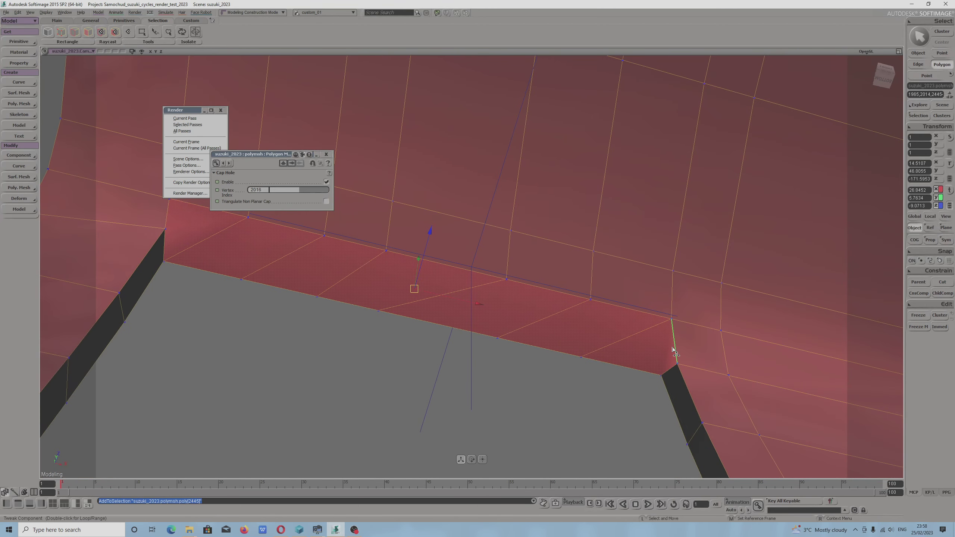
pyautogui.press('\\')
pyautogui.click(672, 321)
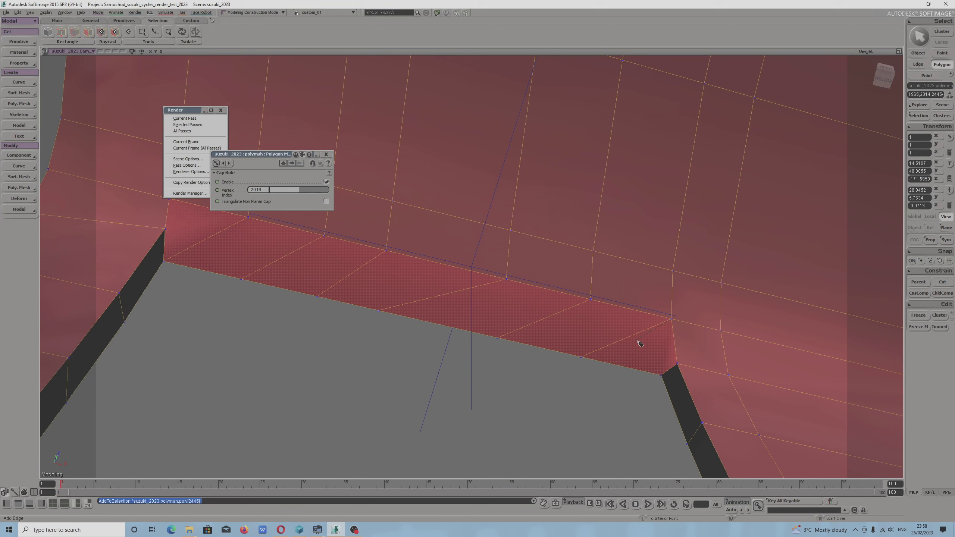
pyautogui.click(669, 378)
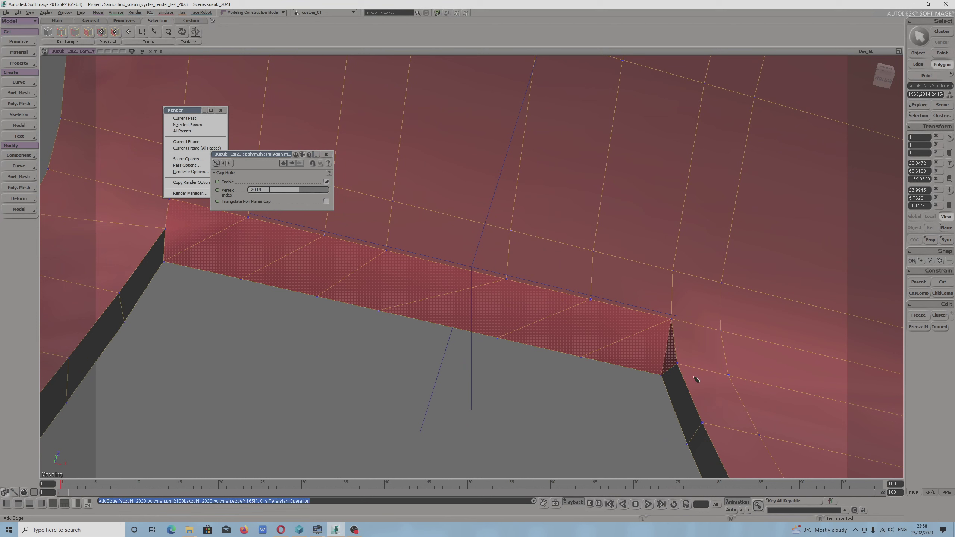
pyautogui.click(590, 301)
pyautogui.click(582, 358)
pyautogui.click(508, 280)
pyautogui.click(498, 339)
pyautogui.click(386, 251)
pyautogui.click(379, 312)
pyautogui.click(324, 236)
pyautogui.click(318, 300)
pyautogui.click(248, 217)
pyautogui.click(242, 280)
# Step: Select the diagonal edges across the window's rim strip and delete them
pyautogui.press('m')
pyautogui.click(206, 238)
pyautogui.keyDown('shift'); pyautogui.click(286, 259); pyautogui.keyUp('shift')
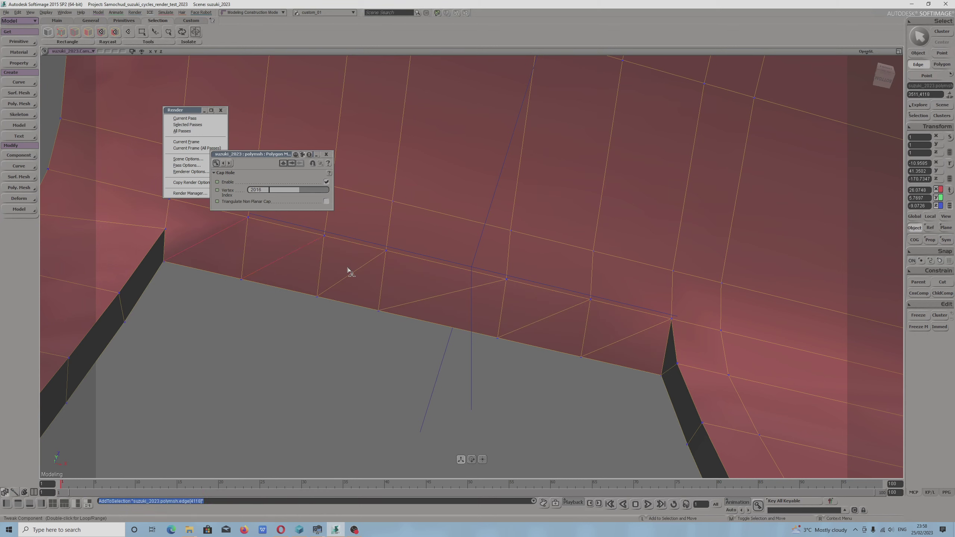
pyautogui.click(547, 325)
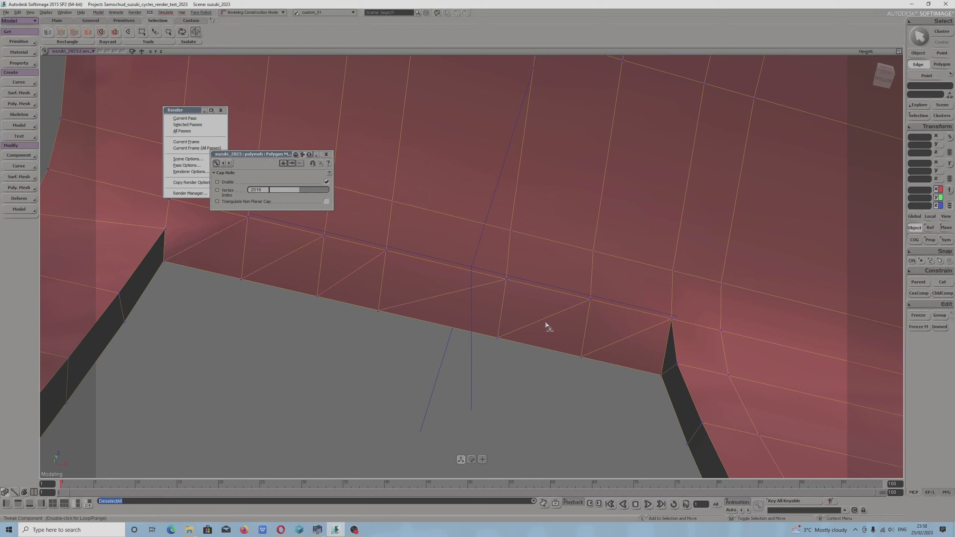
pyautogui.click(618, 342)
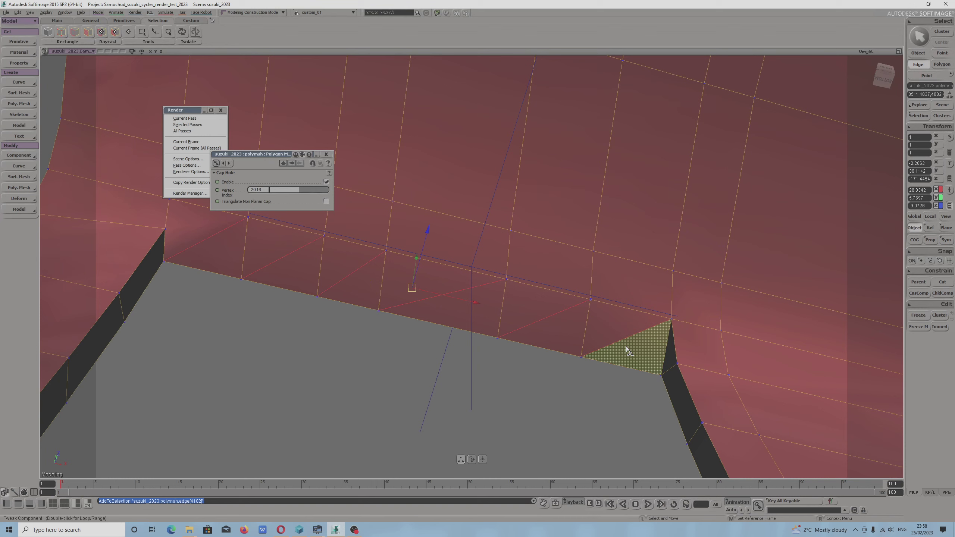
pyautogui.click(604, 340)
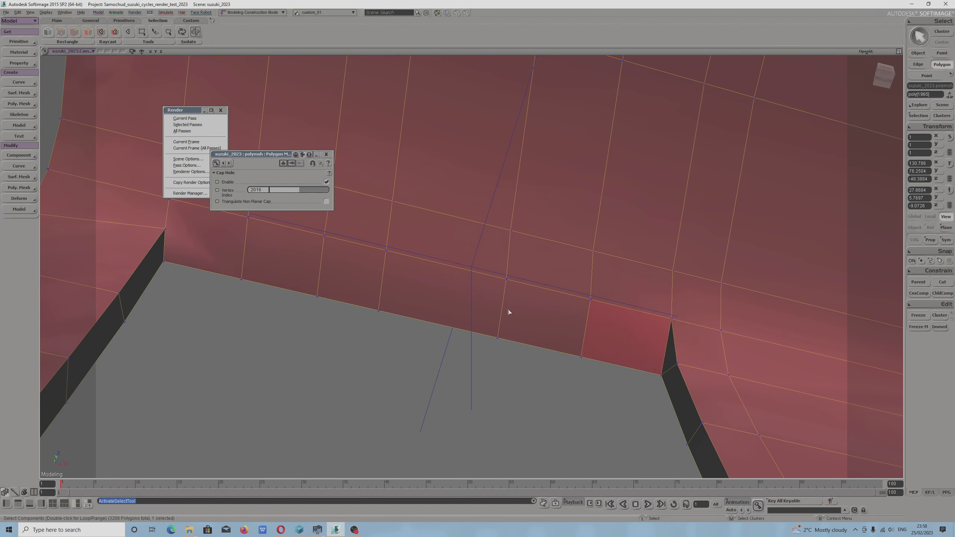
# Step: Select suzuki_2023 as an object, freeze its modeling operators and check its operator stack
pyautogui.click(499, 314)
pyautogui.click(918, 52)
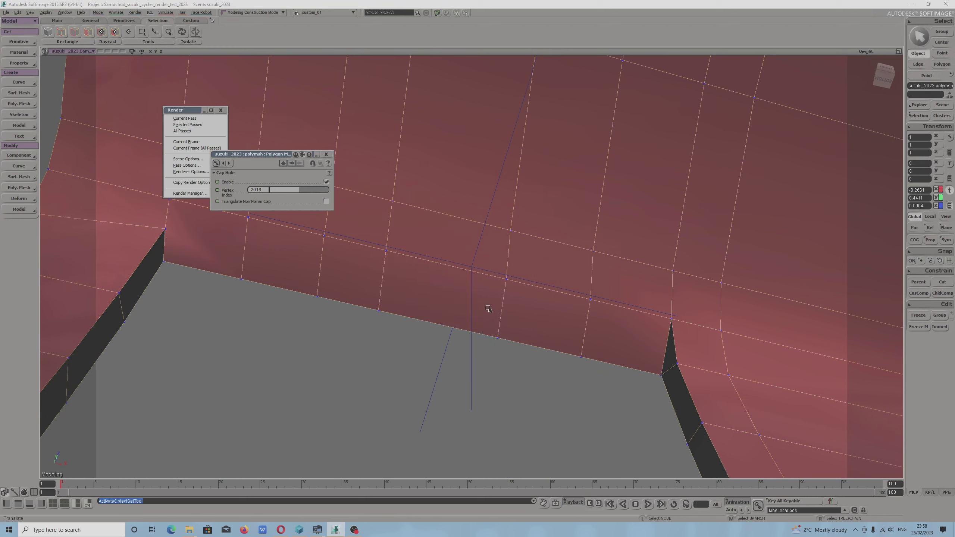
pyautogui.click(504, 288)
pyautogui.keyDown('alt'); pyautogui.click(507, 279); pyautogui.keyUp('alt')
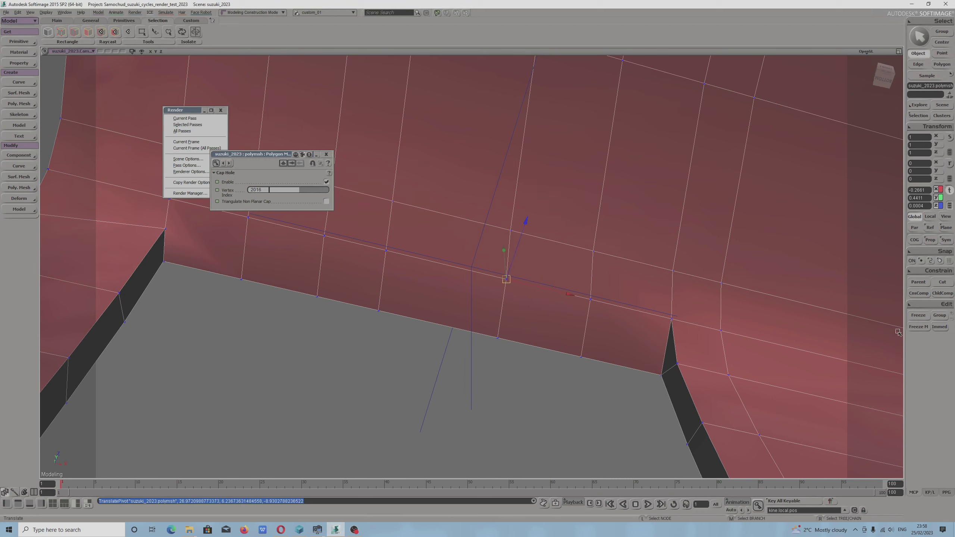
pyautogui.click(919, 116)
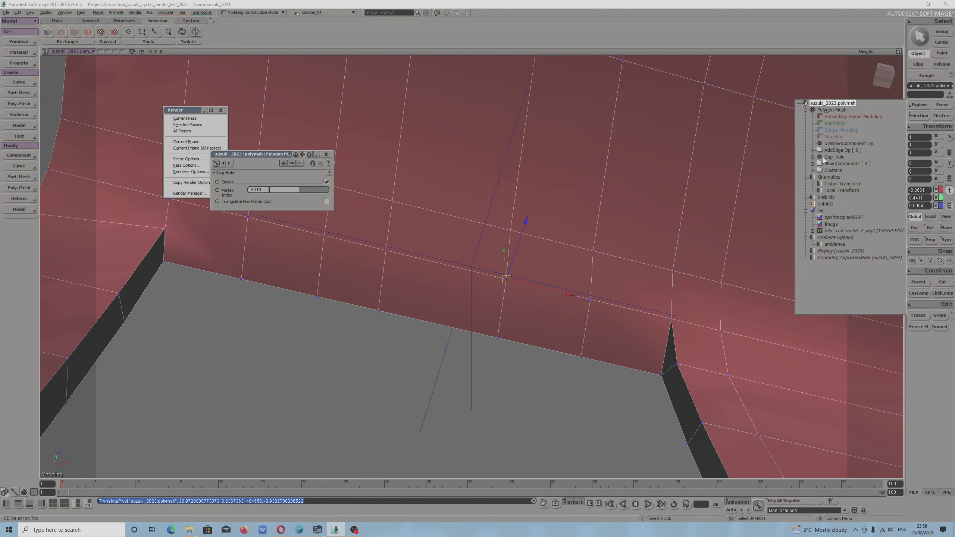
pyautogui.click(919, 326)
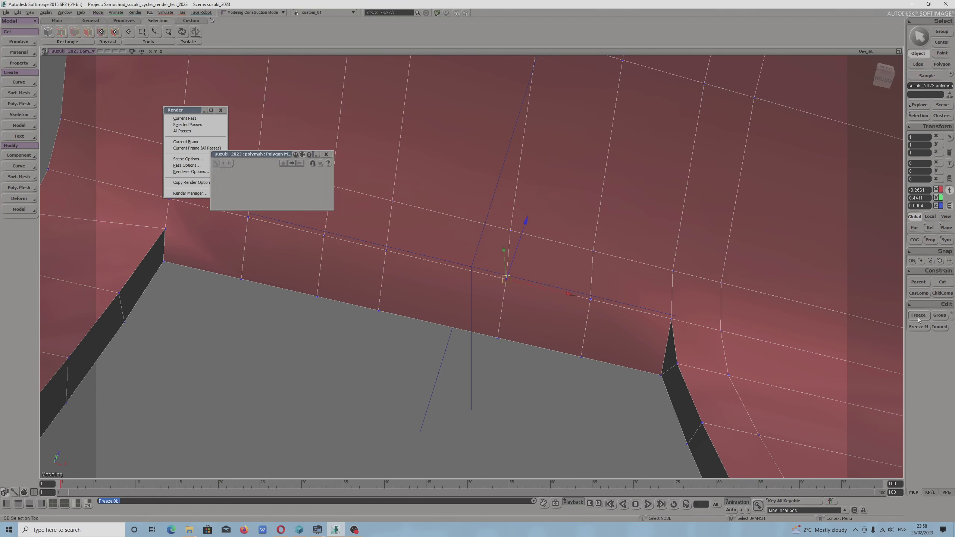
pyautogui.click(919, 115)
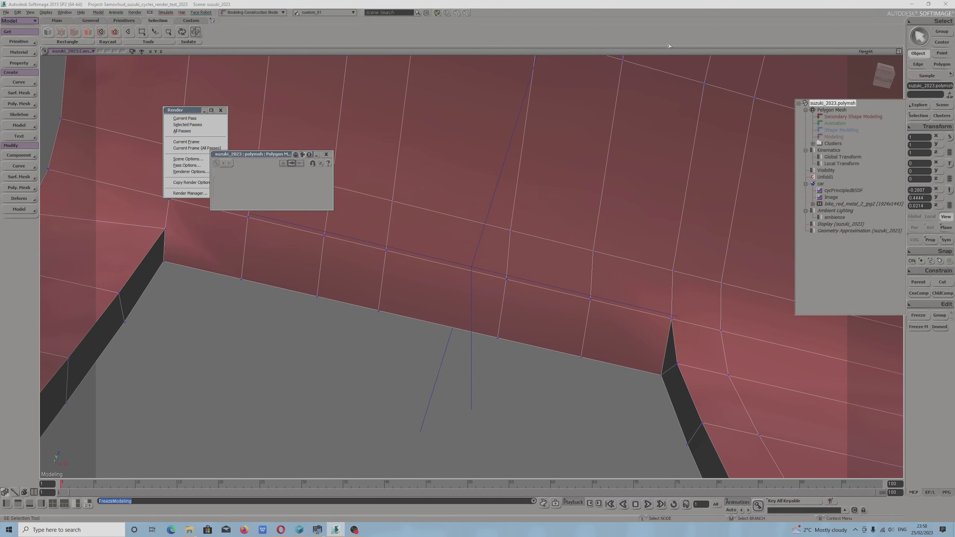
# Step: Select the edges along the upper border of the rear side window opening on the outer body surface
pyautogui.press('s')
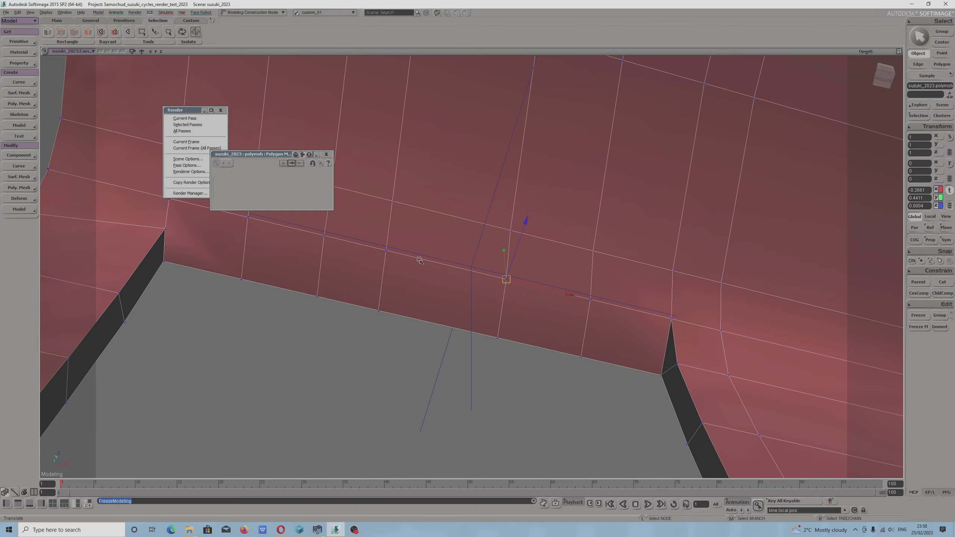
pyautogui.moveTo(418, 258); pyautogui.dragTo(521, 284)
pyautogui.hotkey('alt', 'z')
pyautogui.hotkey('alt', 'z')
pyautogui.press('s')
pyautogui.press('s')
pyautogui.moveTo(582, 276); pyautogui.dragTo(552, 294, button='middle')
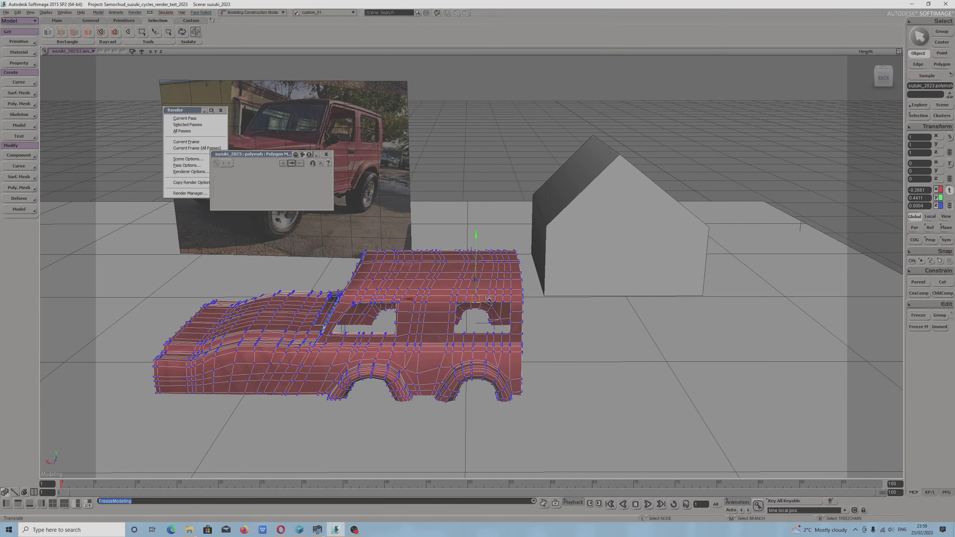
pyautogui.press('m')
pyautogui.click(469, 297)
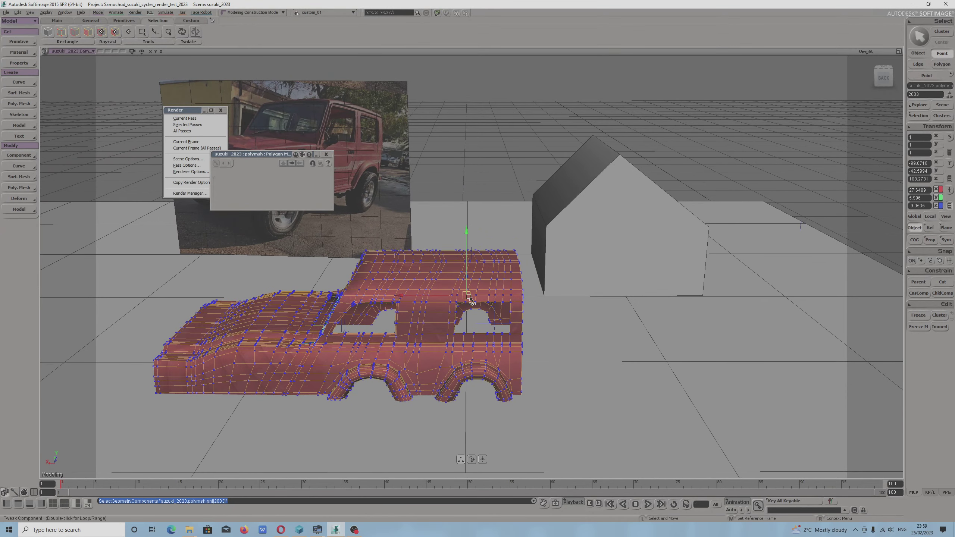
pyautogui.scroll(3, 476, 300)
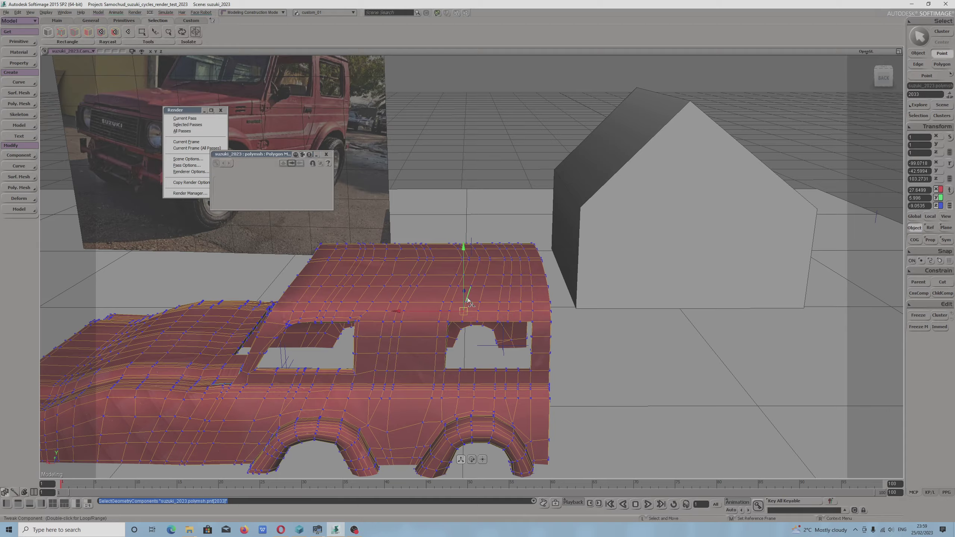
pyautogui.scroll(3, 469, 301)
pyautogui.scroll(-2, 504, 290)
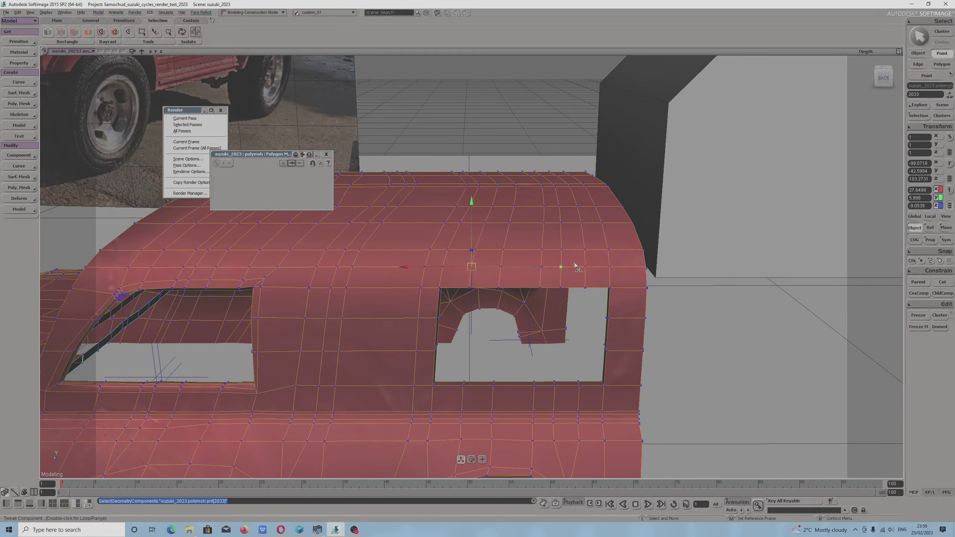
pyautogui.press('s')
pyautogui.moveTo(576, 265); pyautogui.dragTo(409, 229)
pyautogui.click(408, 230)
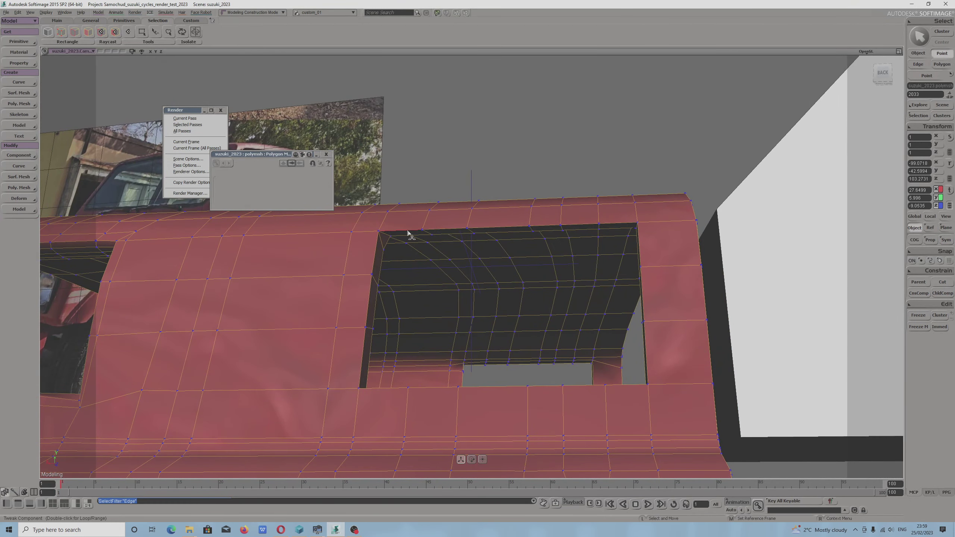
pyautogui.keyDown('shift'); pyautogui.click(445, 231); pyautogui.keyUp('shift')
pyautogui.keyDown('shift'); pyautogui.click(486, 229); pyautogui.keyUp('shift')
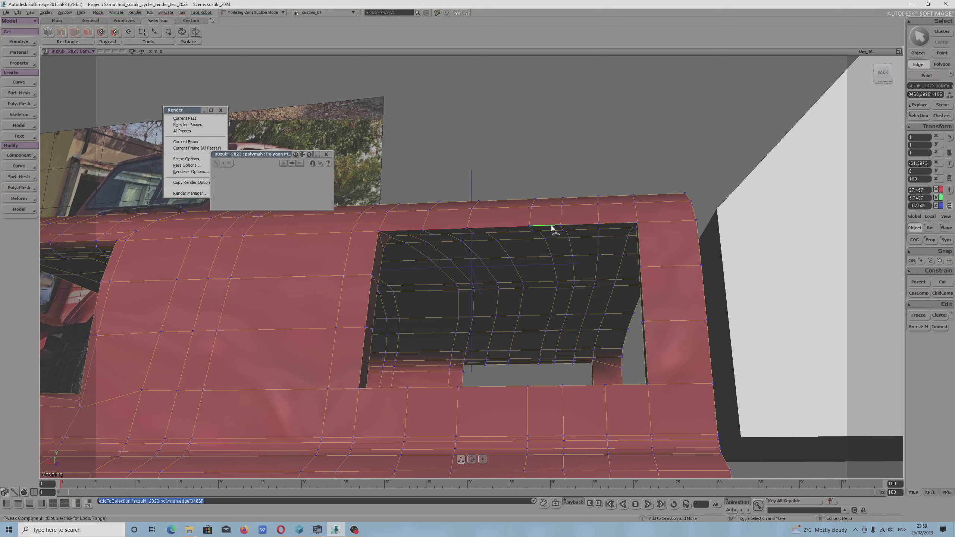
pyautogui.keyDown('shift'); pyautogui.click(551, 226); pyautogui.keyUp('shift')
pyautogui.keyDown('shift'); pyautogui.click(593, 224); pyautogui.keyUp('shift')
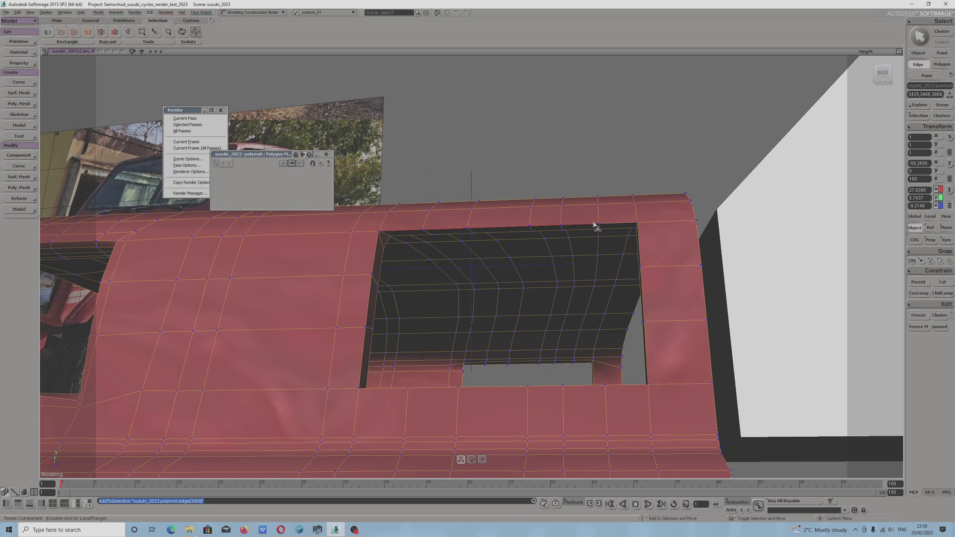
# Step: Add the rear, lower and front border edges of the rear side window opening to the edge selection
pyautogui.keyDown('shift'); pyautogui.click(641, 244); pyautogui.keyUp('shift')
pyautogui.keyDown('shift'); pyautogui.click(648, 372); pyautogui.keyUp('shift')
pyautogui.keyDown('shift'); pyautogui.click(627, 386); pyautogui.keyUp('shift')
pyautogui.keyDown('shift'); pyautogui.click(583, 385); pyautogui.keyUp('shift')
pyautogui.keyDown('shift'); pyautogui.click(545, 388); pyautogui.keyUp('shift')
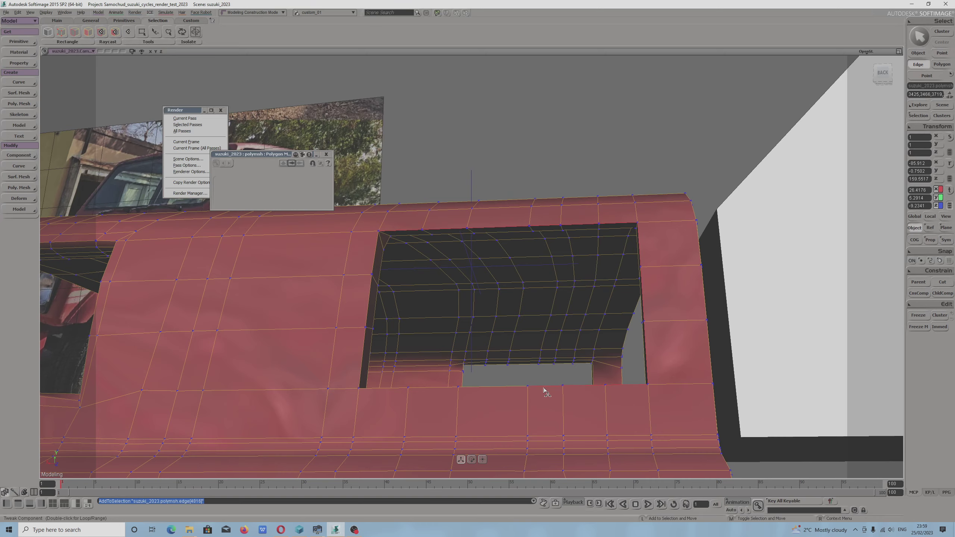
pyautogui.keyDown('shift'); pyautogui.click(495, 388); pyautogui.keyUp('shift')
pyautogui.keyDown('alt'); pyautogui.moveTo(418, 354); pyautogui.dragTo(426, 397); pyautogui.keyUp('alt')
pyautogui.keyDown('shift'); pyautogui.click(403, 379); pyautogui.keyUp('shift')
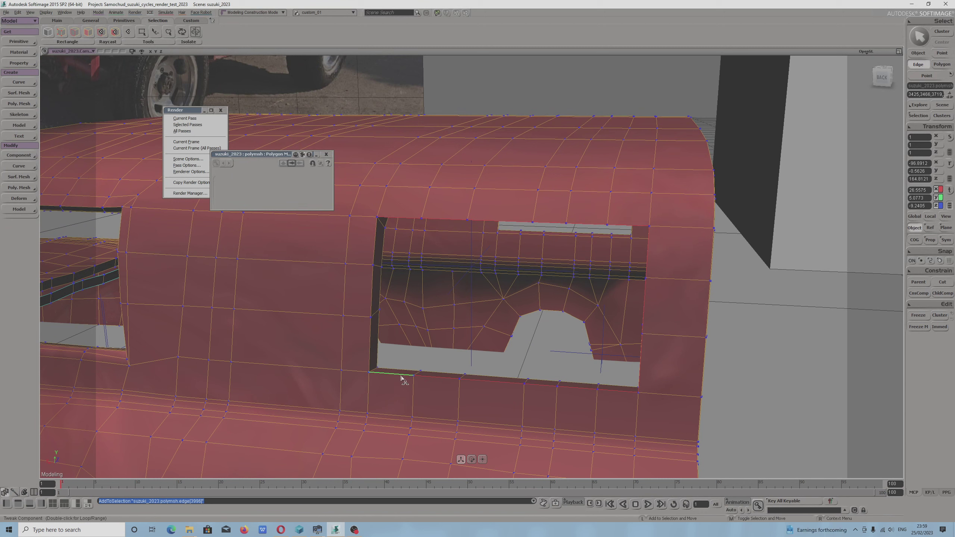
pyautogui.keyDown('shift'); pyautogui.click(373, 339); pyautogui.keyUp('shift')
pyautogui.keyDown('shift'); pyautogui.click(373, 294); pyautogui.keyUp('shift')
pyautogui.keyDown('shift'); pyautogui.click(375, 245); pyautogui.keyUp('shift')
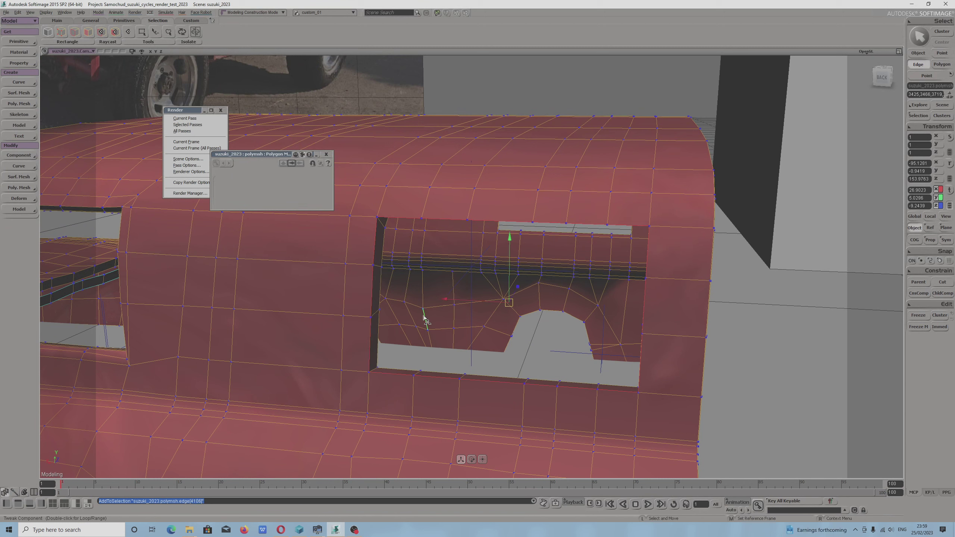
# Step: Bevel the selected window border edges with a distance of 1.371 and 2 rounding subdivisions
pyautogui.hotkey('ctrl', 'b')
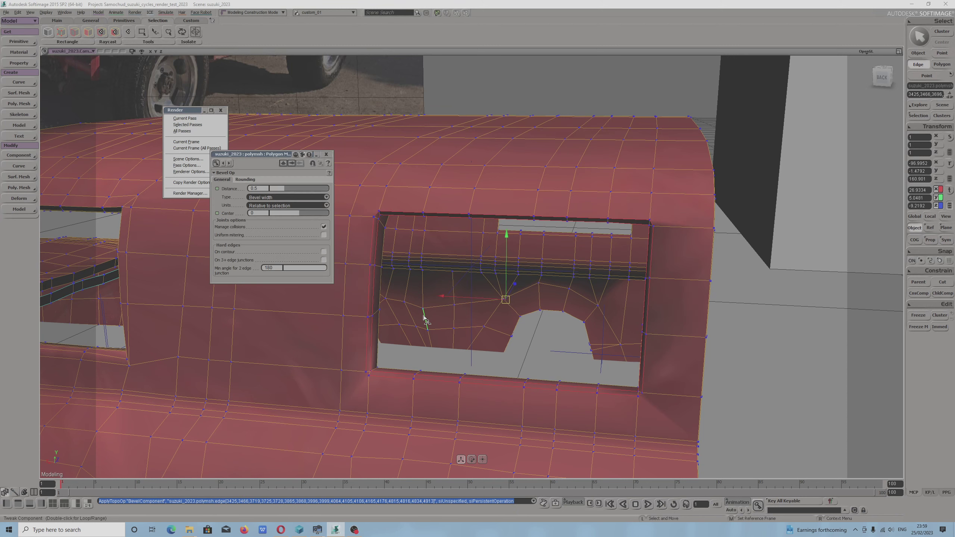
pyautogui.moveTo(286, 193); pyautogui.dragTo(311, 191)
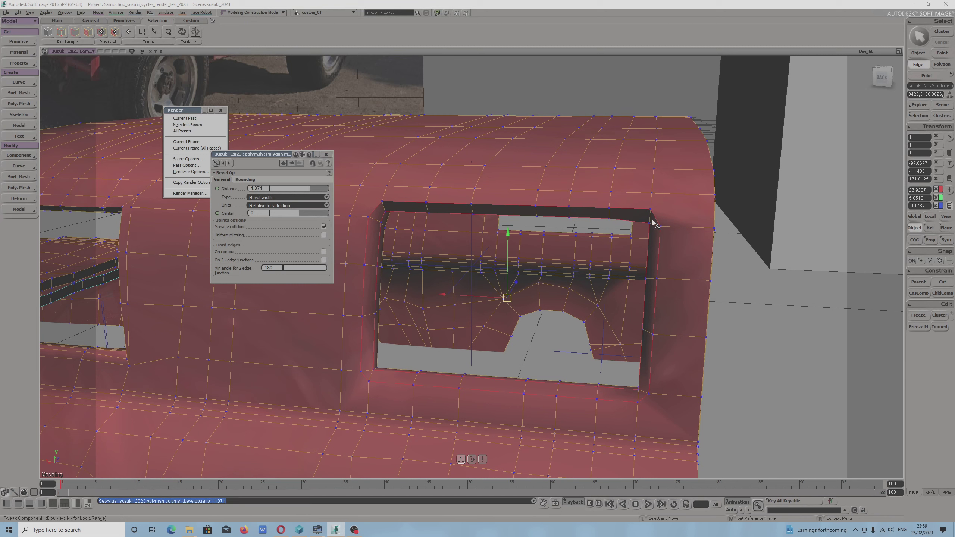
pyautogui.click(250, 180)
pyautogui.moveTo(274, 188); pyautogui.dragTo(292, 193)
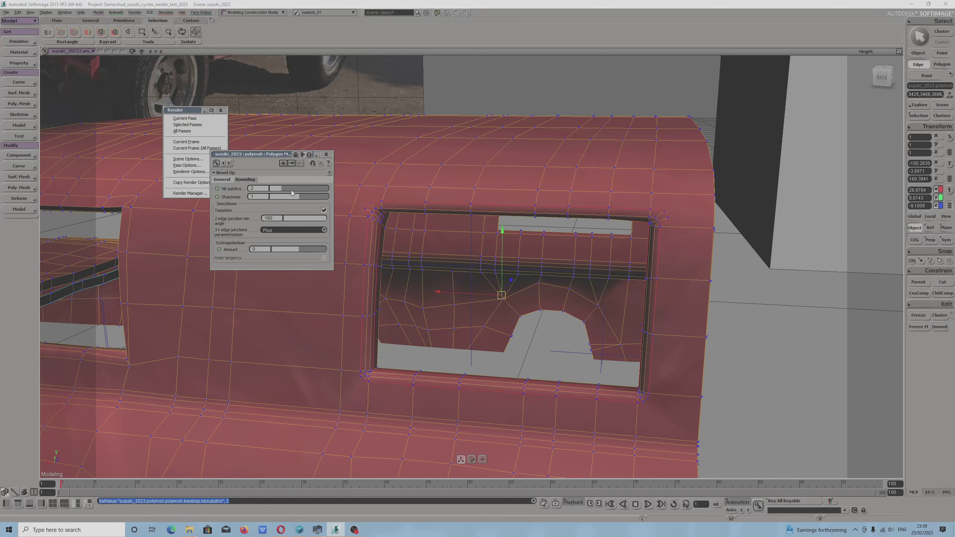
# Step: Try Uniform mitering and hard edges on 3+ edge junctions for the bevel, turning each off again
pyautogui.click(227, 181)
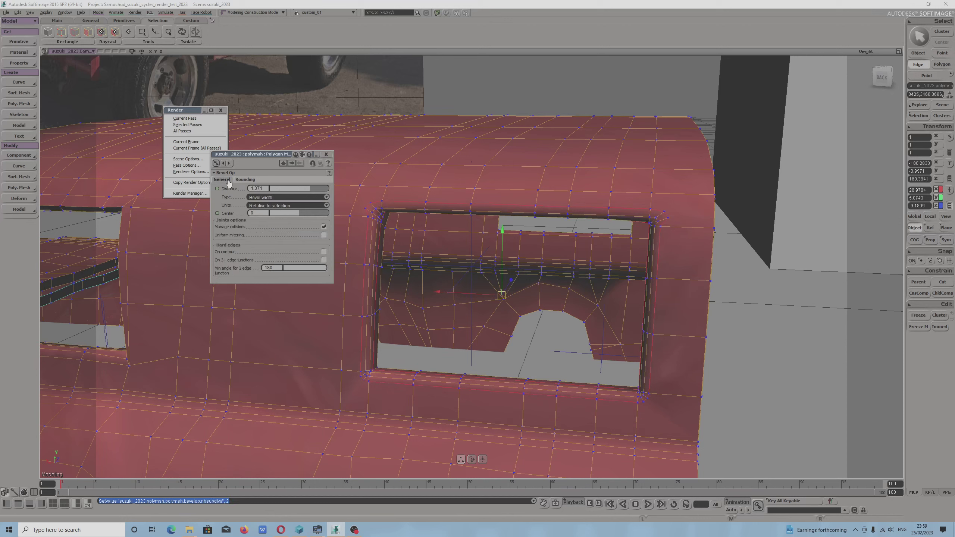
pyautogui.click(324, 235)
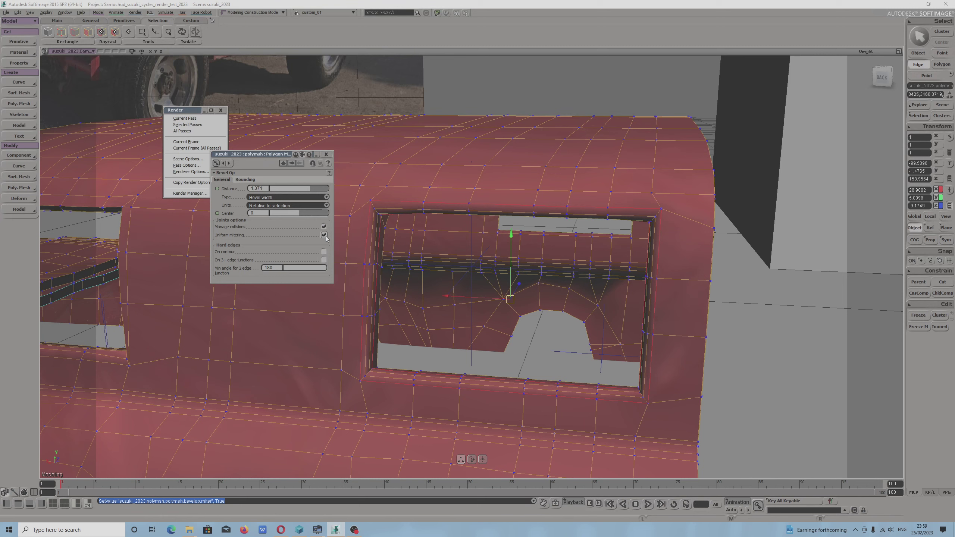
pyautogui.click(325, 236)
pyautogui.click(325, 259)
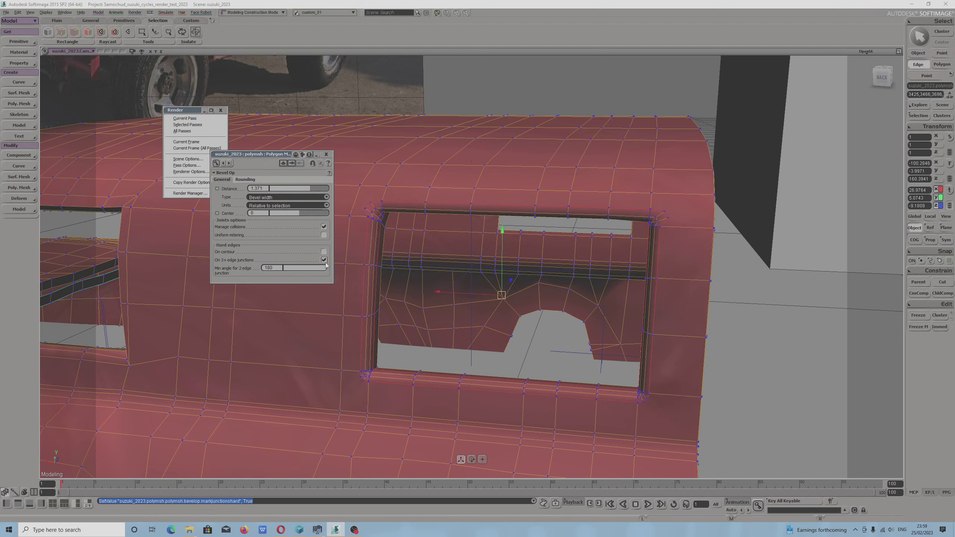
pyautogui.click(325, 259)
# Step: Set the bevel to SI Units with a distance of 0.113 and Uniform mitering enabled, and inspect the window border
pyautogui.click(281, 206)
pyautogui.click(282, 211)
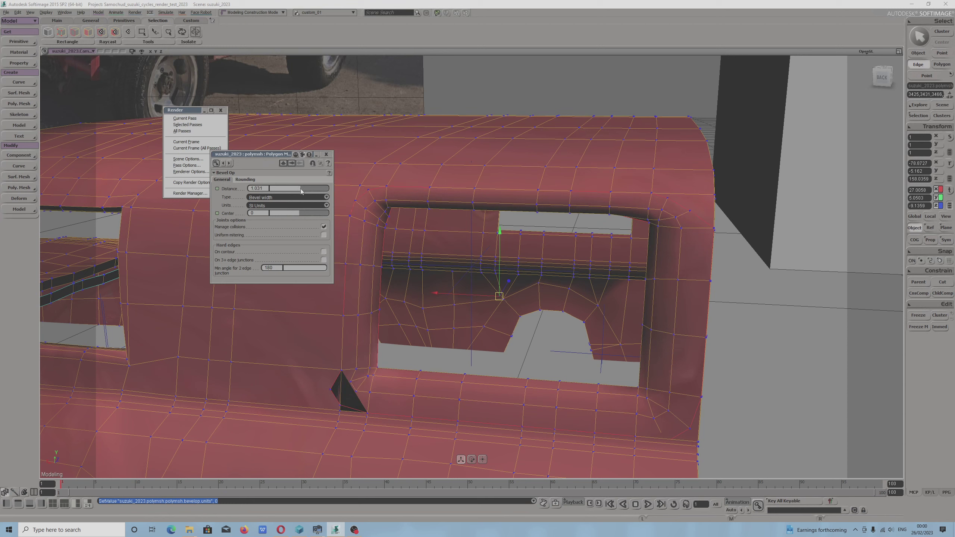
pyautogui.moveTo(294, 191); pyautogui.dragTo(274, 192)
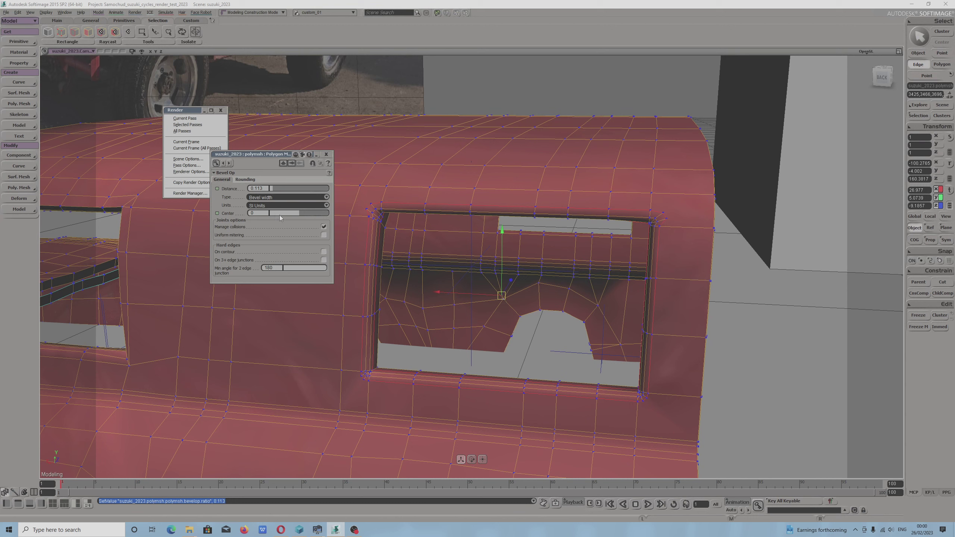
pyautogui.click(323, 234)
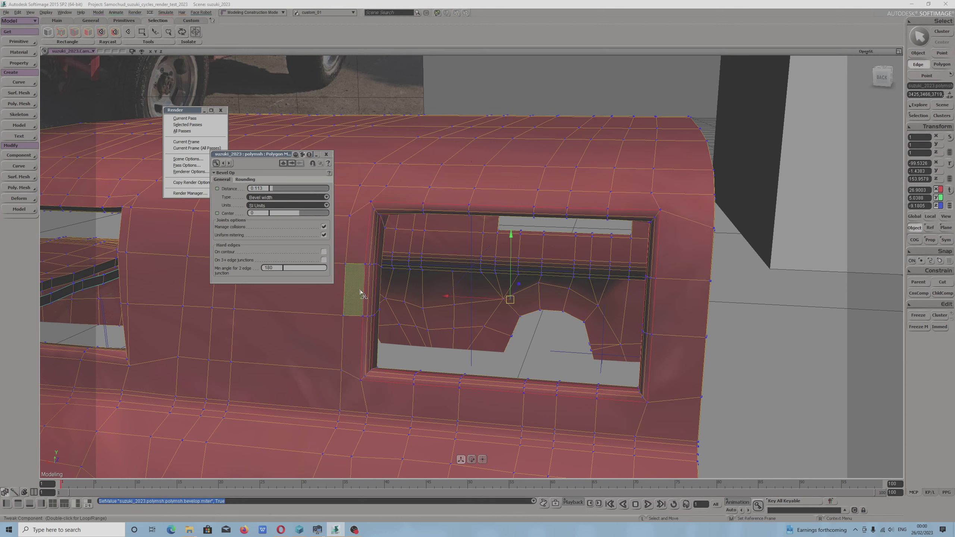
pyautogui.keyDown('alt'); pyautogui.moveTo(360, 292); pyautogui.dragTo(408, 303); pyautogui.keyUp('alt')
pyautogui.keyDown('alt'); pyautogui.moveTo(420, 220); pyautogui.dragTo(421, 217); pyautogui.keyUp('alt')
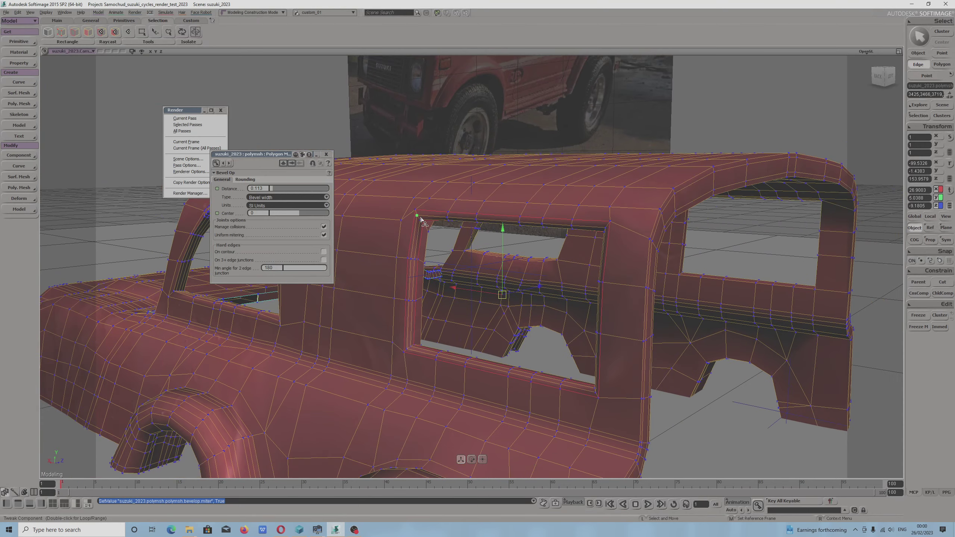
# Step: Reduce the window border bevel distance to 0.075, keep the 2-edge junction minimum angle at 180, and enable hard edges on contour
pyautogui.keyDown('alt'); pyautogui.moveTo(399, 283); pyautogui.dragTo(270, 188); pyautogui.keyUp('alt')
pyautogui.keyDown('alt'); pyautogui.moveTo(367, 319); pyautogui.dragTo(399, 315); pyautogui.keyUp('alt')
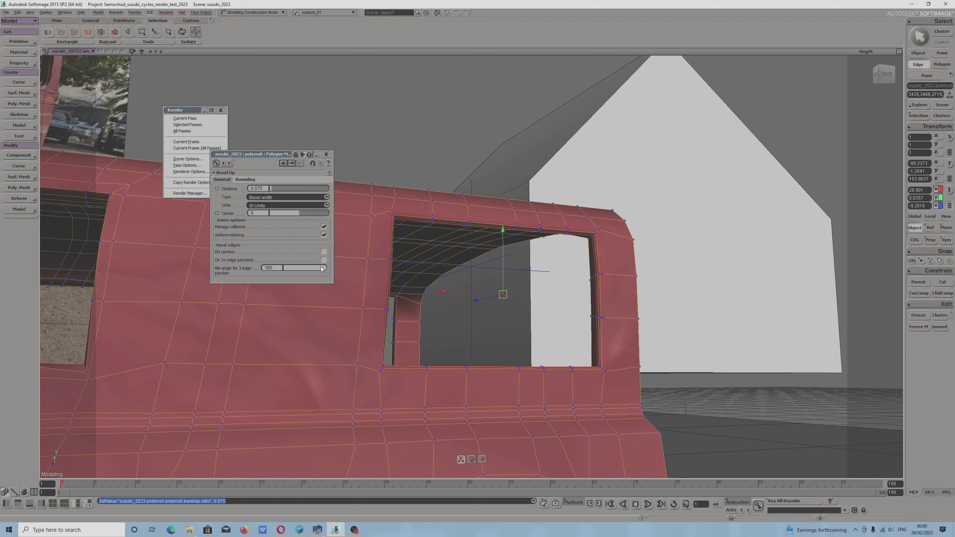
pyautogui.moveTo(319, 267); pyautogui.dragTo(342, 268)
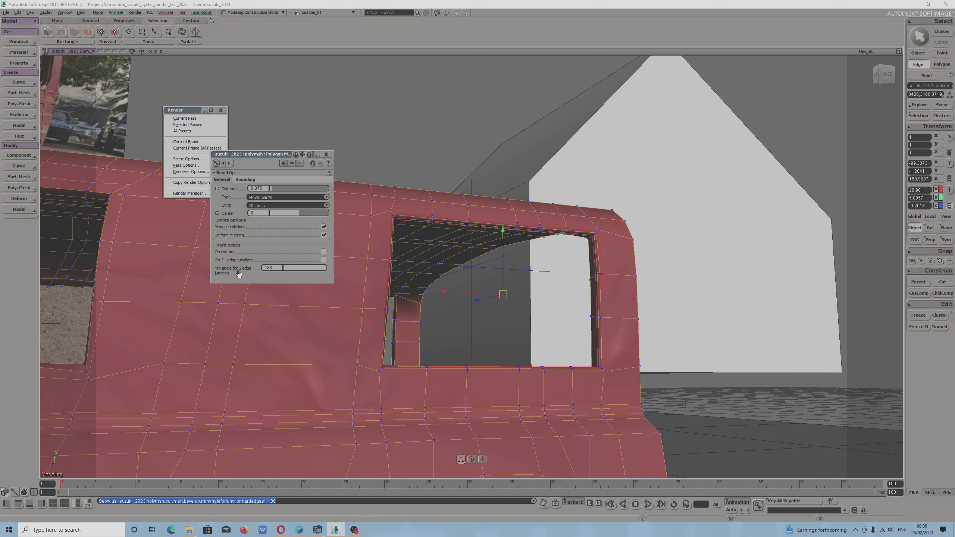
pyautogui.click(323, 260)
pyautogui.click(324, 252)
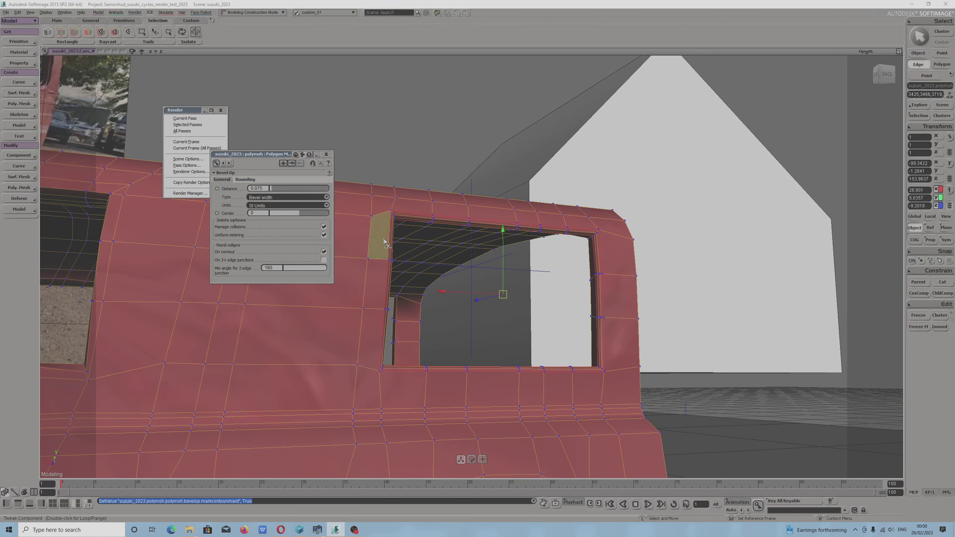
# Step: Inspect the beveled rear side window border, close the bevel settings and return to object selection
pyautogui.press('s')
pyautogui.moveTo(384, 243); pyautogui.dragTo(363, 249, button='right')
pyautogui.moveTo(363, 248); pyautogui.dragTo(386, 248, button='middle')
pyautogui.press('s')
pyautogui.moveTo(377, 191); pyautogui.dragTo(388, 169, button='right')
pyautogui.click(326, 154)
pyautogui.click(924, 56)
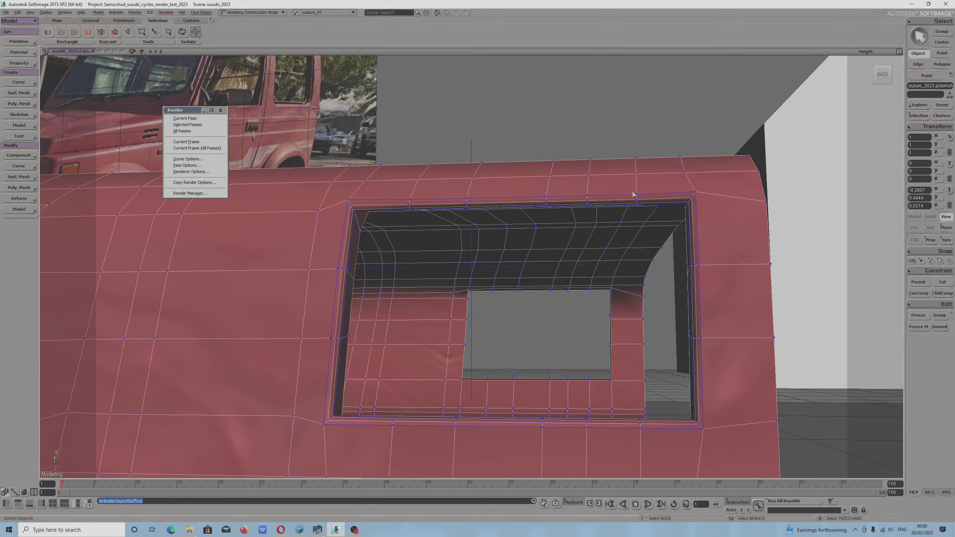
# Step: Freeze the car body mesh's operator stack and its modeling operators
pyautogui.scroll(-3, 620, 217)
pyautogui.press('s')
pyautogui.moveTo(375, 303); pyautogui.dragTo(427, 186)
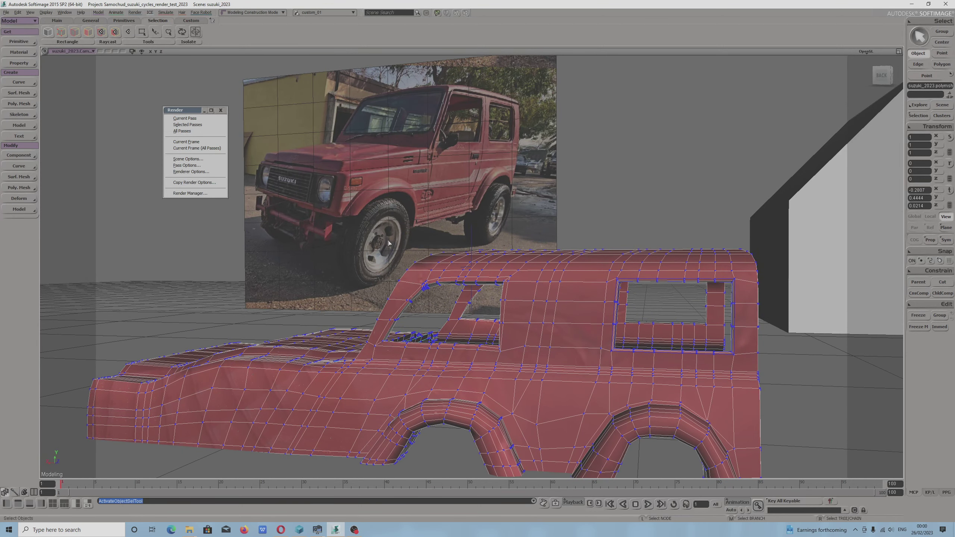
pyautogui.moveTo(418, 228); pyautogui.dragTo(568, 258)
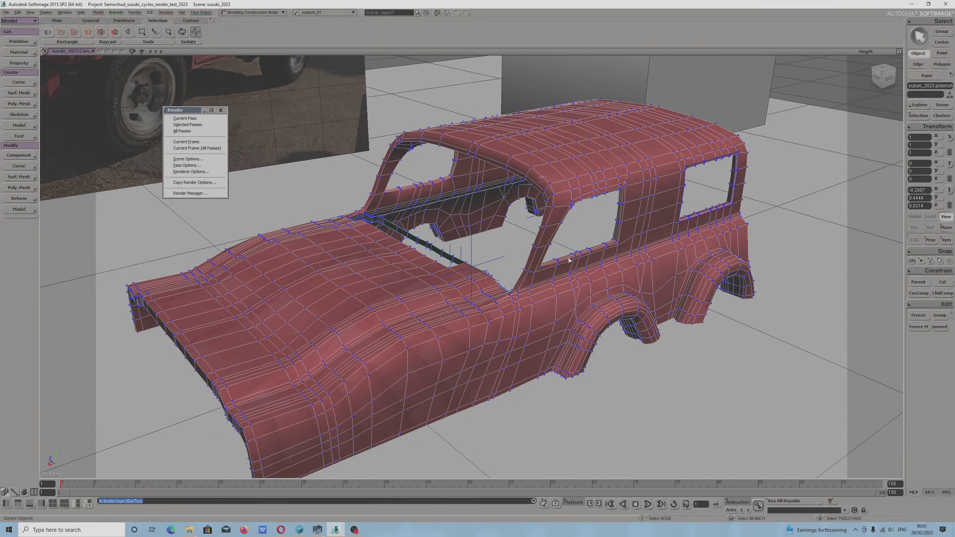
pyautogui.press('v')
pyautogui.click(918, 315)
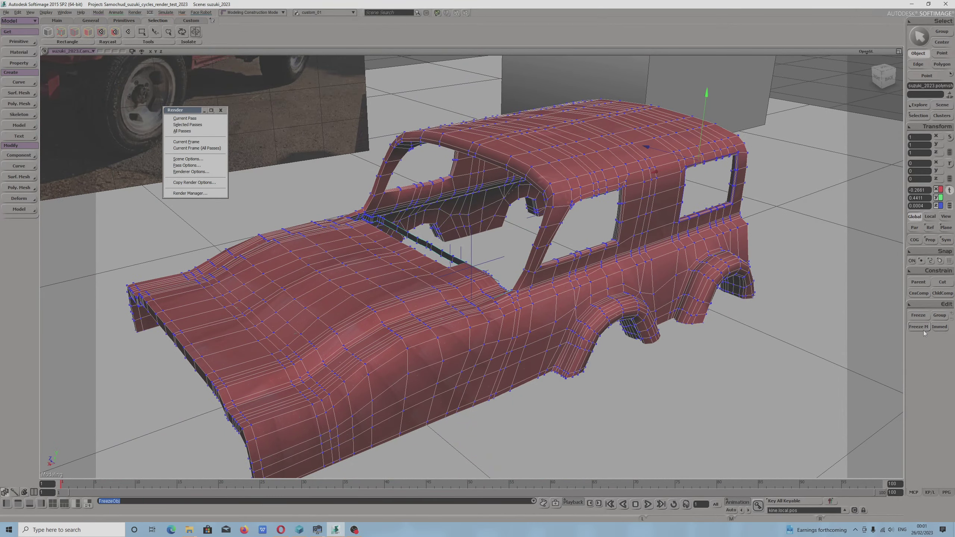
pyautogui.press('space')
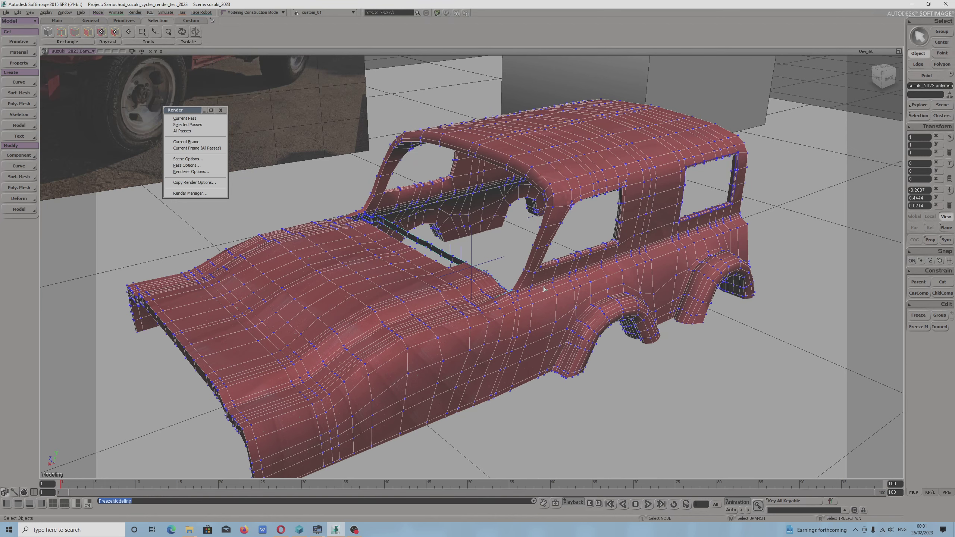
# Step: Select the car body mesh and move its pivot onto the middle of the hood
pyautogui.press('s')
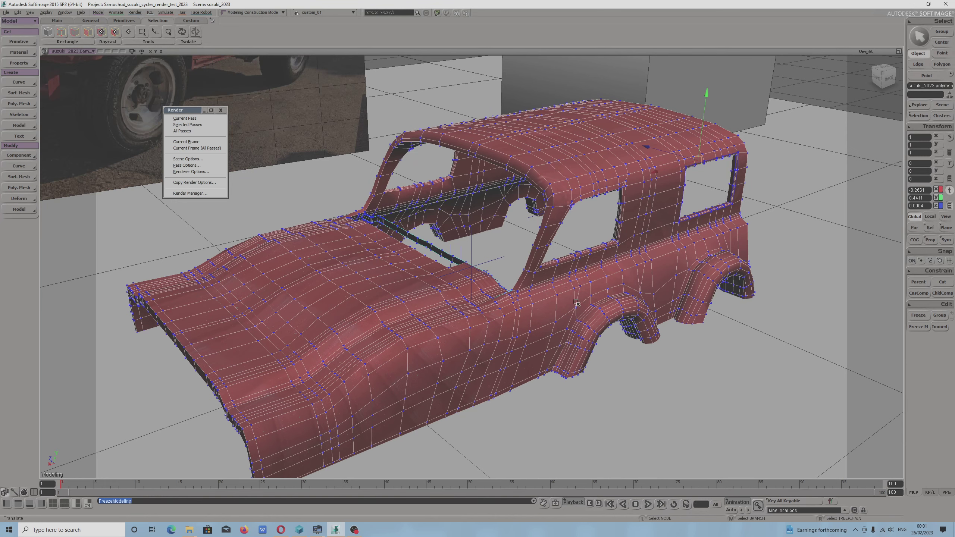
pyautogui.moveTo(577, 304); pyautogui.dragTo(595, 295)
pyautogui.press('v')
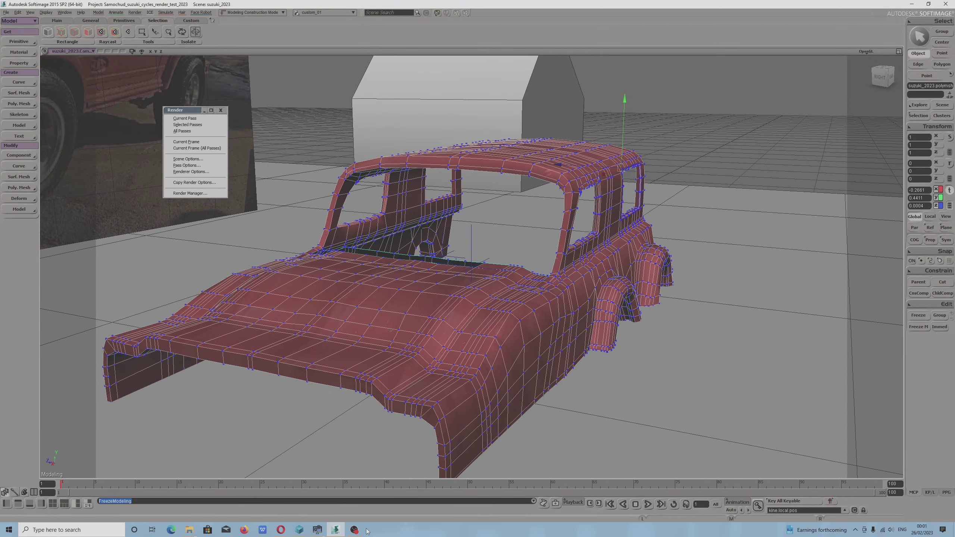
pyautogui.press('space')
pyautogui.click(375, 299)
pyautogui.press('space')
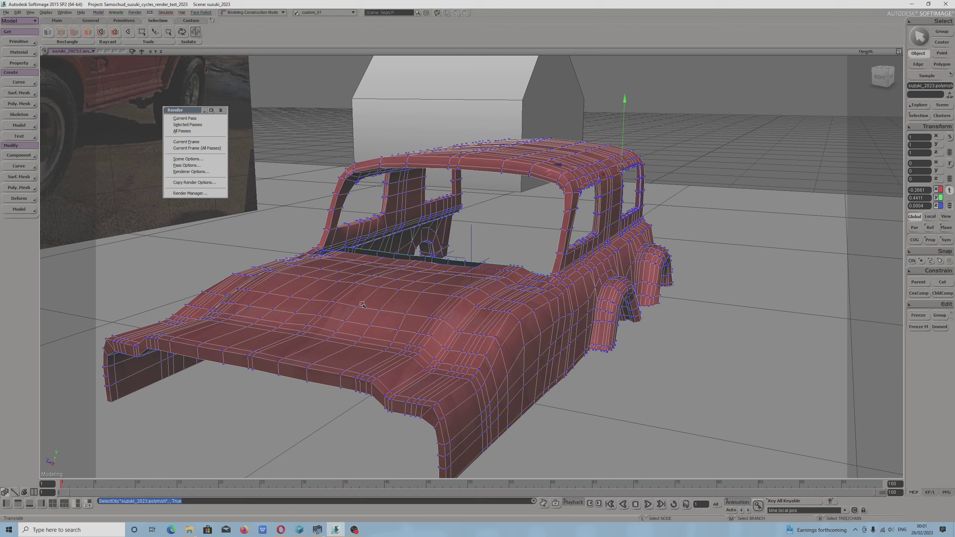
pyautogui.keyDown('alt'); pyautogui.click(361, 305); pyautogui.keyUp('alt')
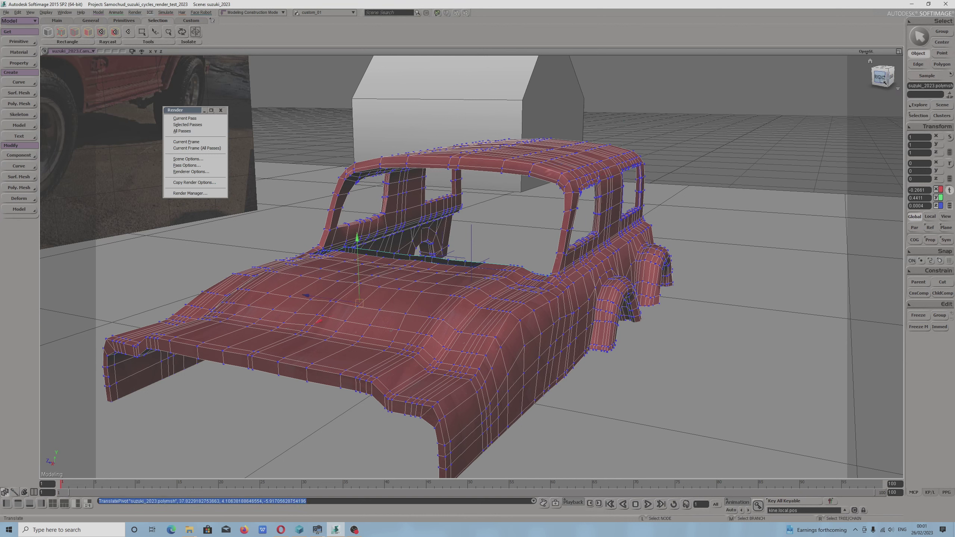
# Step: Try the DirectX realtime shader display for the viewport, return it to OpenGL and reselect the car body
pyautogui.click(864, 52)
pyautogui.moveTo(859, 195)
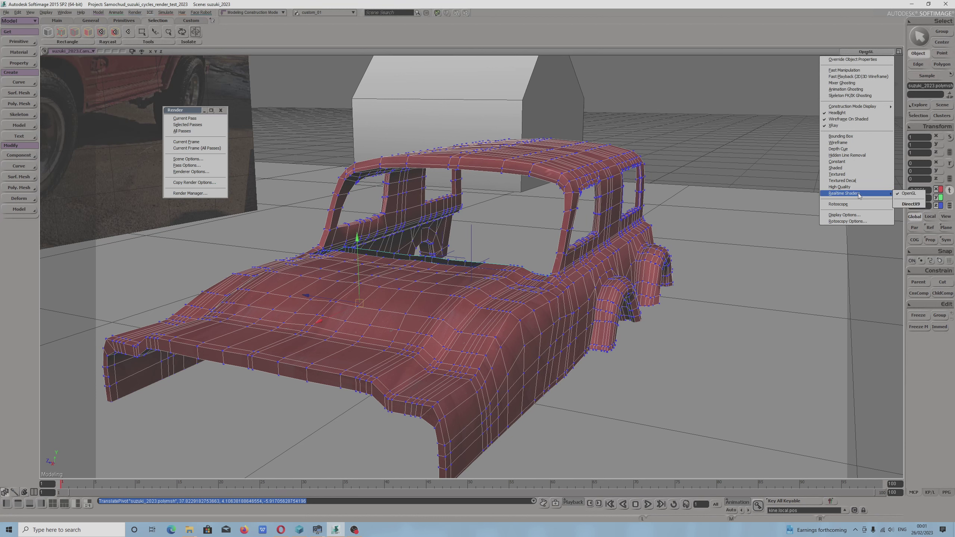
pyautogui.click(920, 205)
pyautogui.click(864, 51)
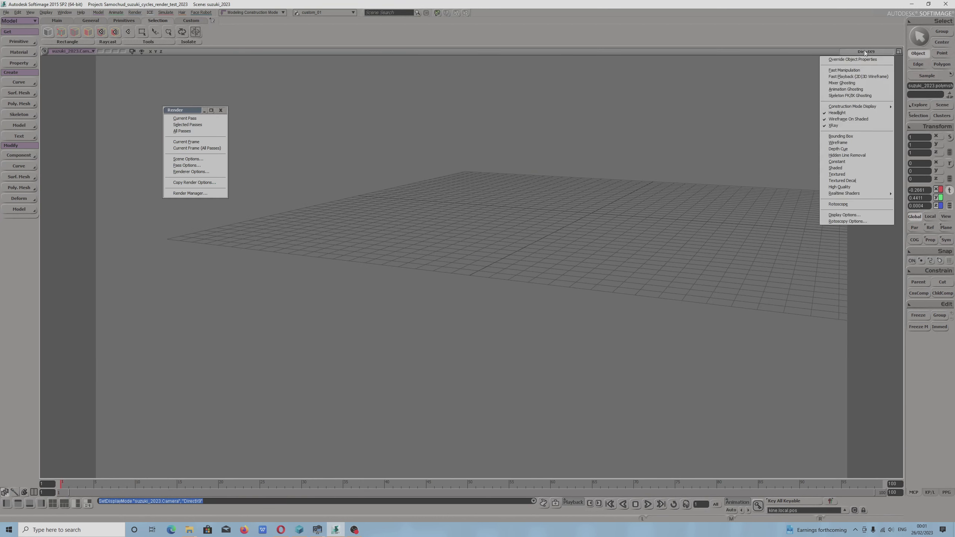
pyautogui.moveTo(863, 197)
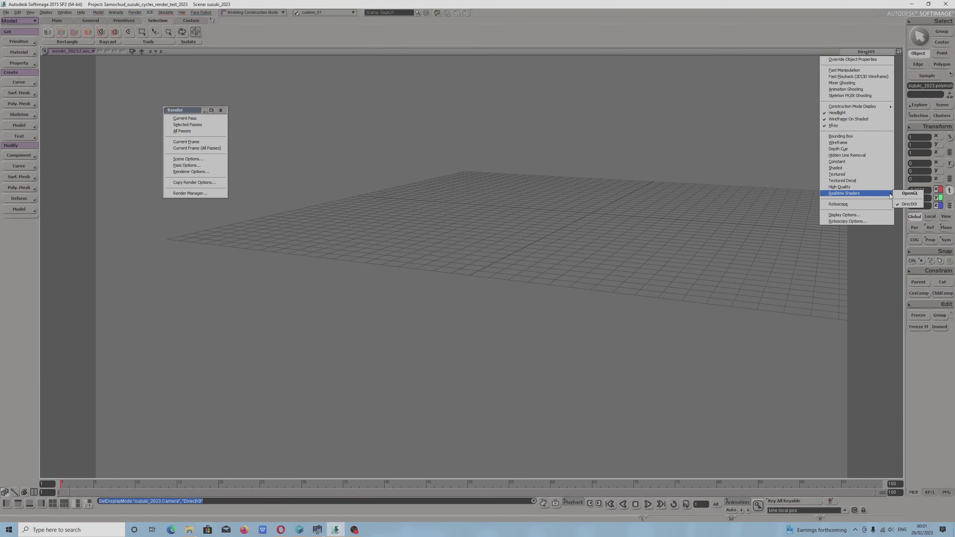
pyautogui.click(908, 193)
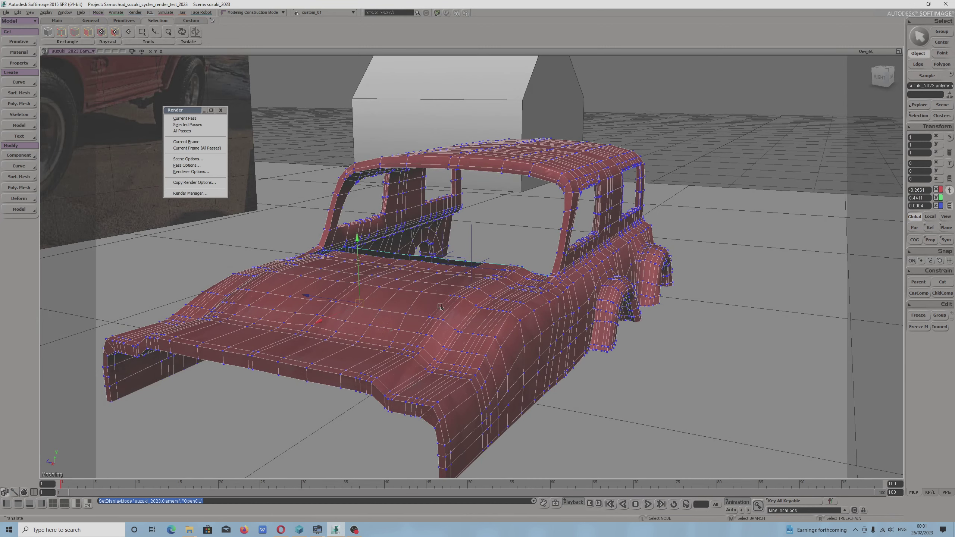
pyautogui.click(388, 315)
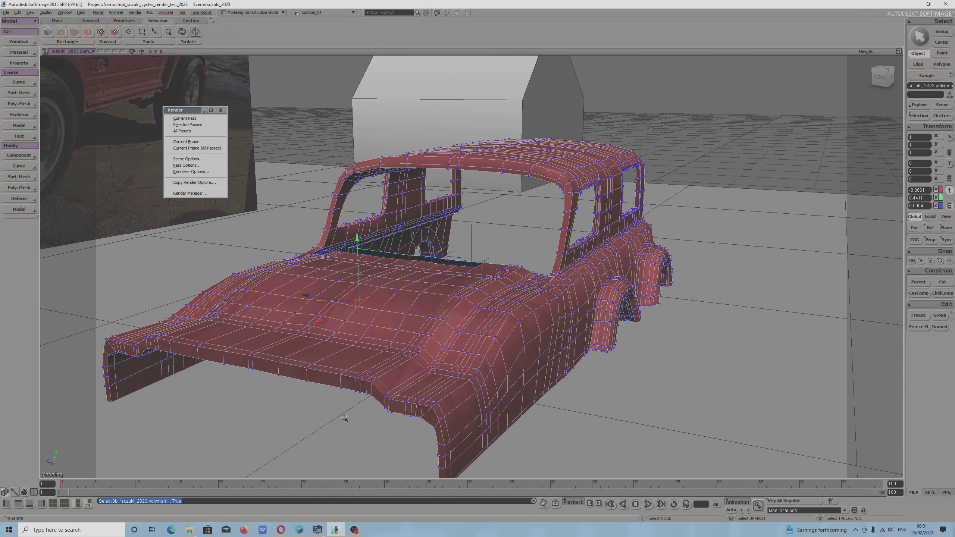